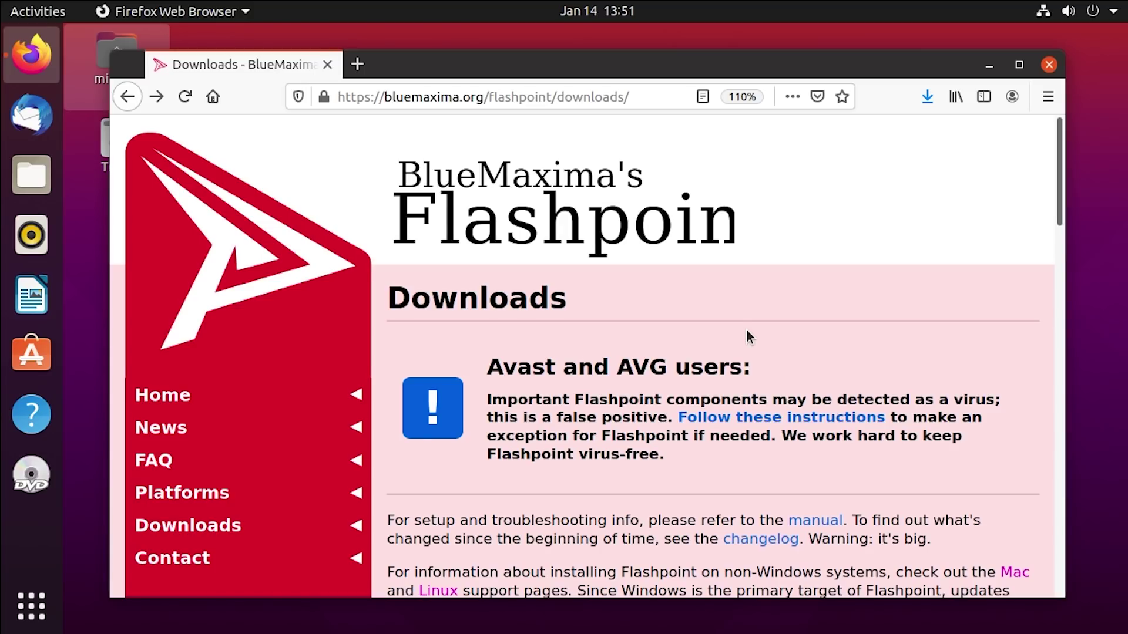
pyautogui.scroll(-7, 746, 332)
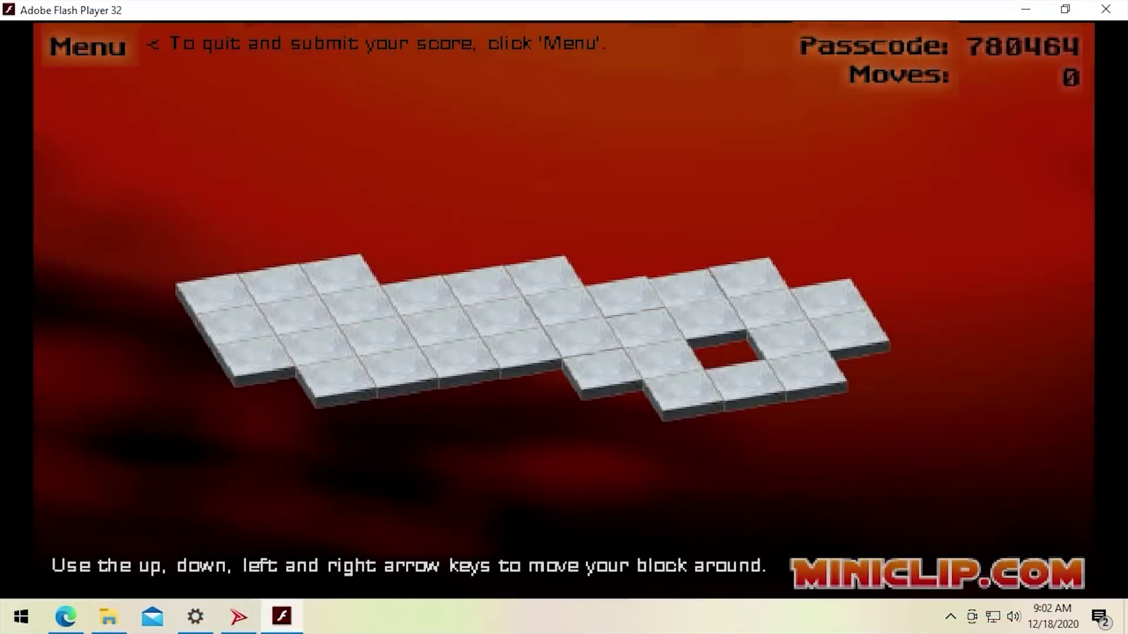
# Step: Roll the block across the tile platform toward the square hole in the Flash puzzle game
pyautogui.press('Right')
pyautogui.press('Down')
pyautogui.press('Down')
pyautogui.press('Right')
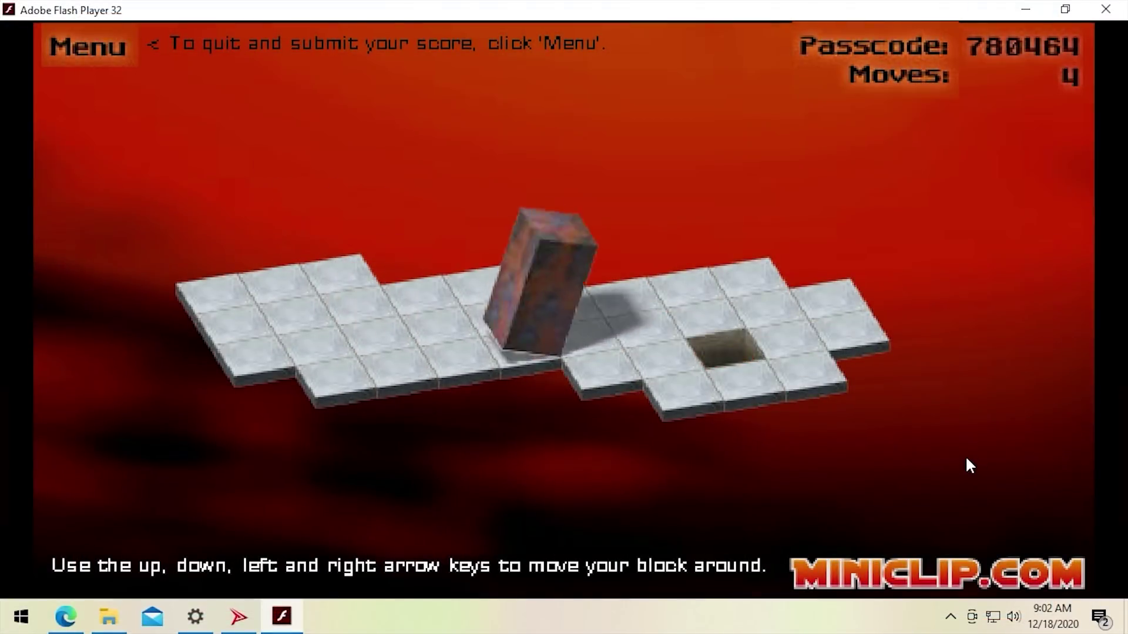
pyautogui.press('Right')
pyautogui.press('Down')
pyautogui.press('Right')
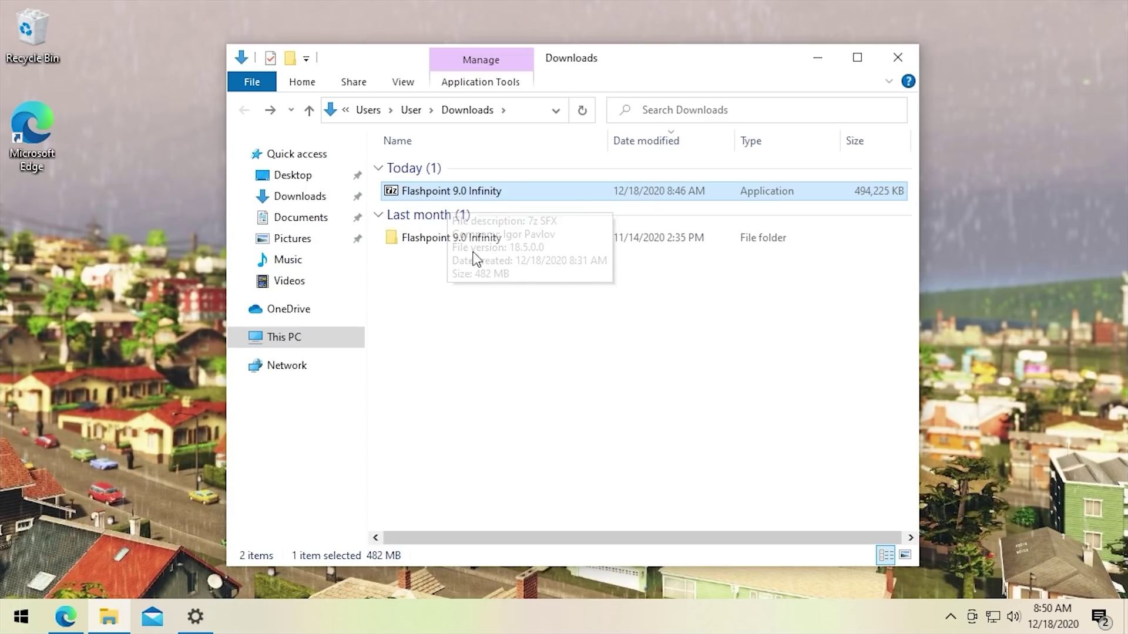
# Step: Open the Flashpoint 9.0 Infinity folder in the Windows Downloads folder
pyautogui.doubleClick(439, 237)
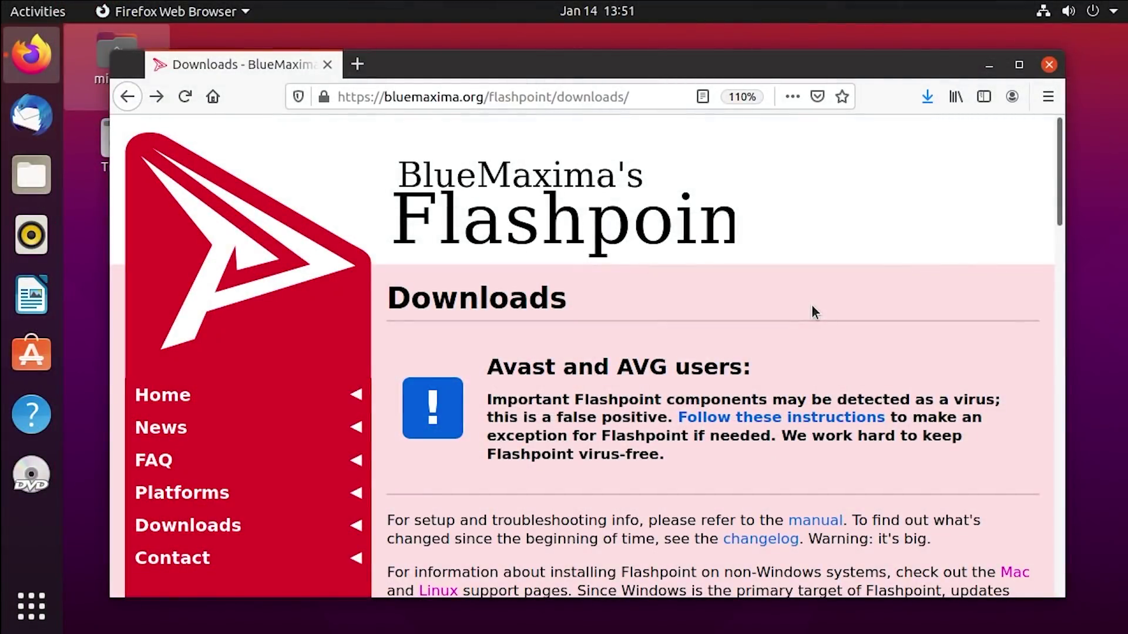
# Step: Open the Linux support page from the non-Windows installation notes on the Flashpoint downloads page
pyautogui.scroll(-2, 812, 311)
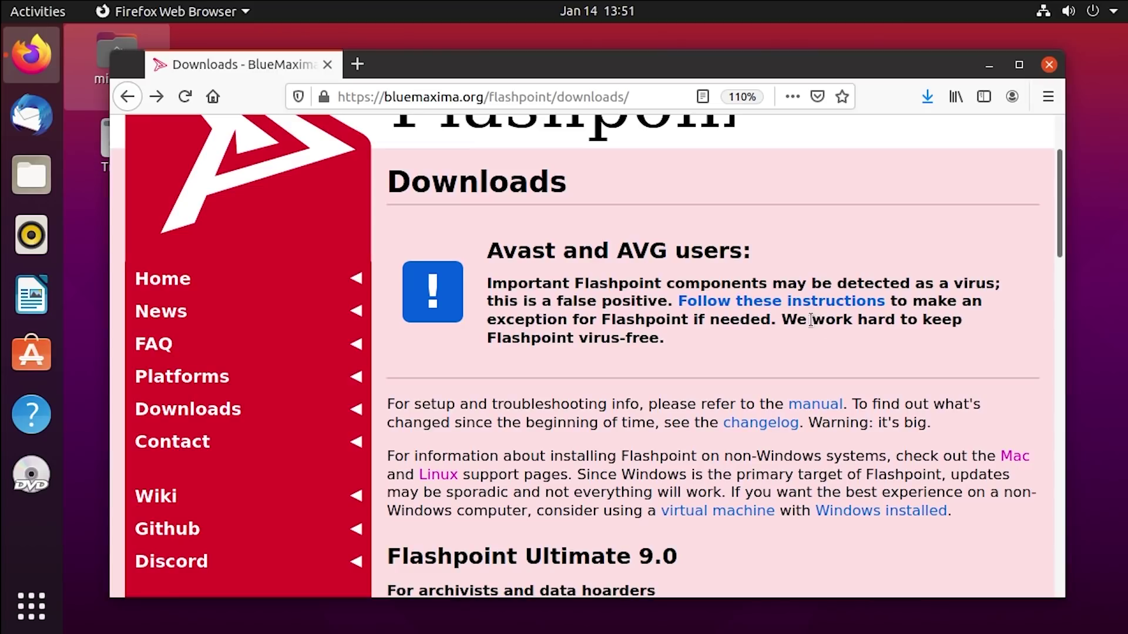
pyautogui.scroll(2, 810, 319)
pyautogui.scroll(-2, 811, 319)
pyautogui.scroll(-1, 808, 332)
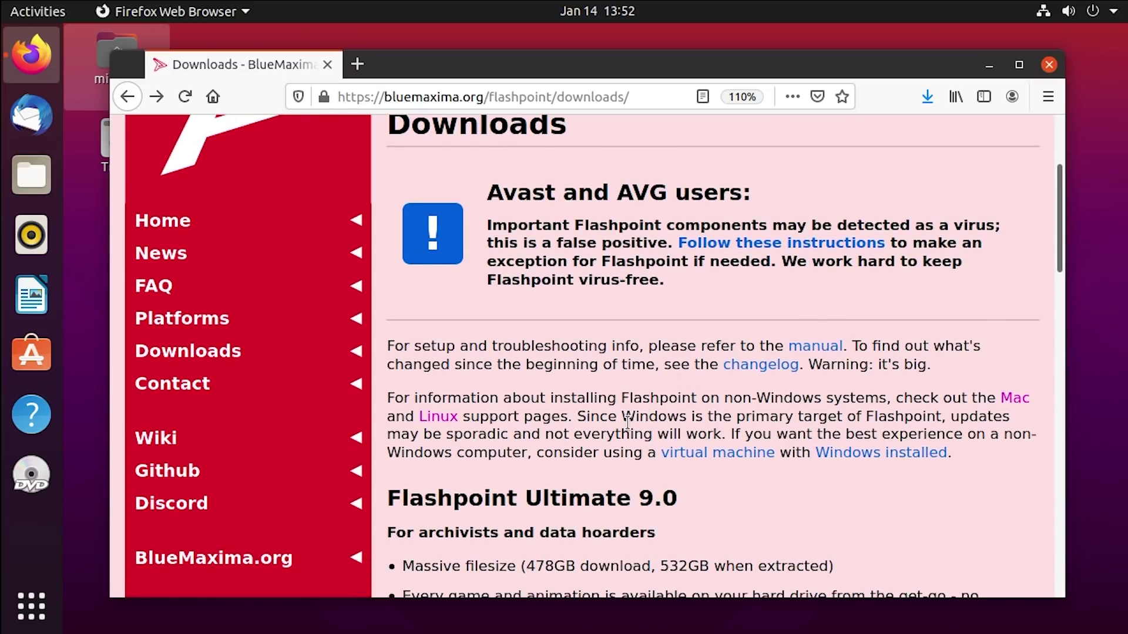
pyautogui.moveTo(622, 417); pyautogui.dragTo(944, 417)
pyautogui.click(438, 417)
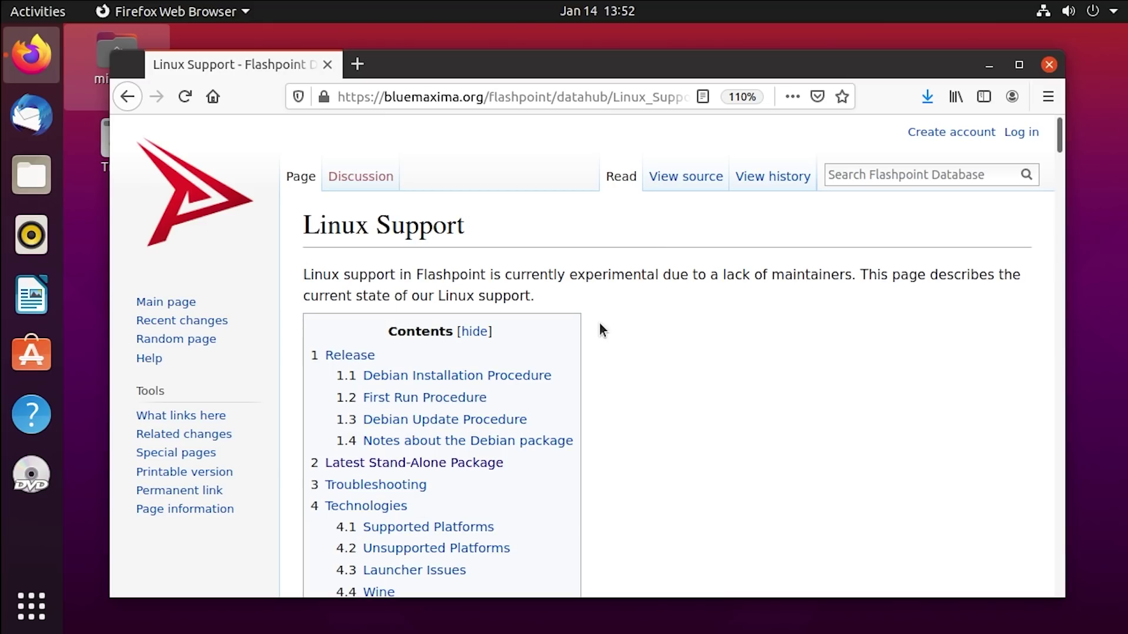
# Step: Compare the Linux Release section with the Flashpoint Infinity 9.0 entry on the downloads page, ending on the Linux Support page
pyautogui.scroll(-10, 605, 353)
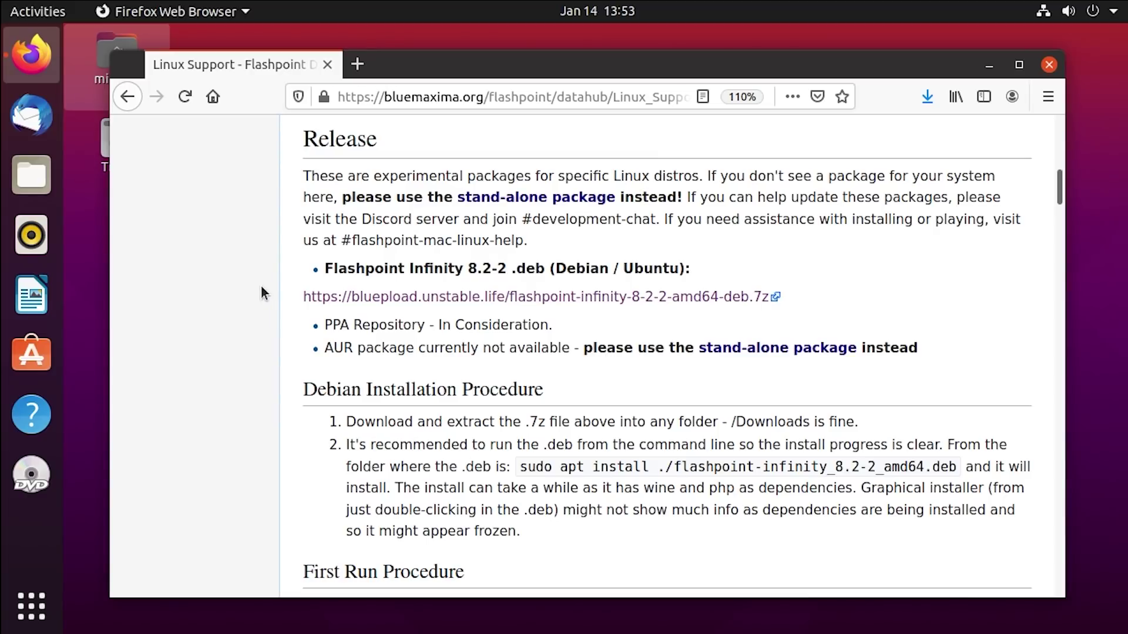
pyautogui.click(141, 106)
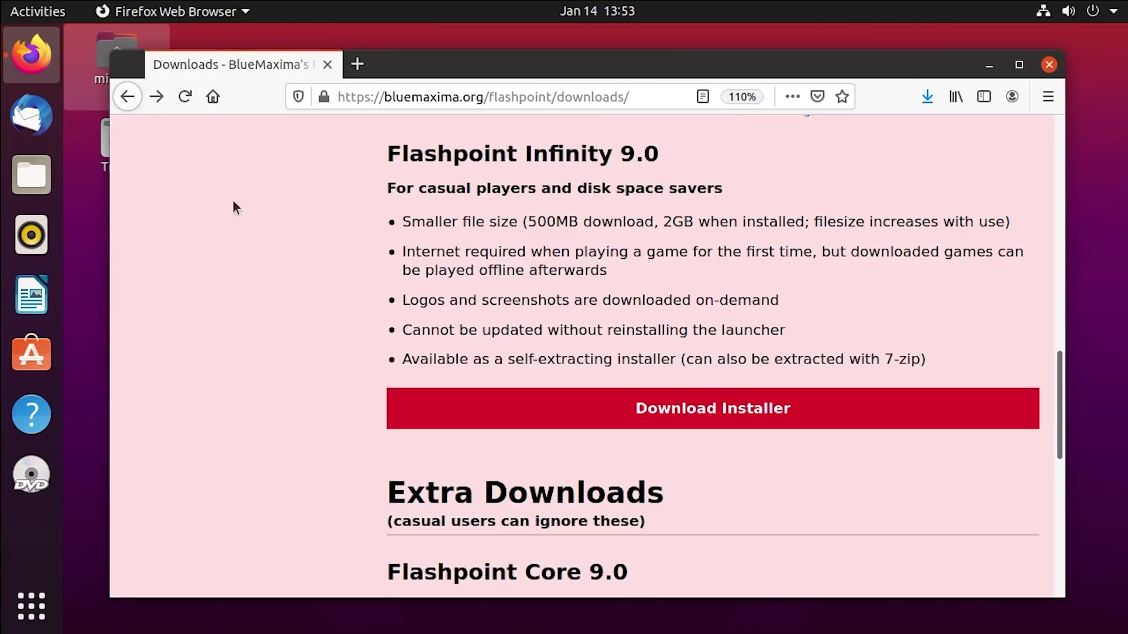
pyautogui.scroll(-2, 328, 387)
pyautogui.scroll(2, 331, 394)
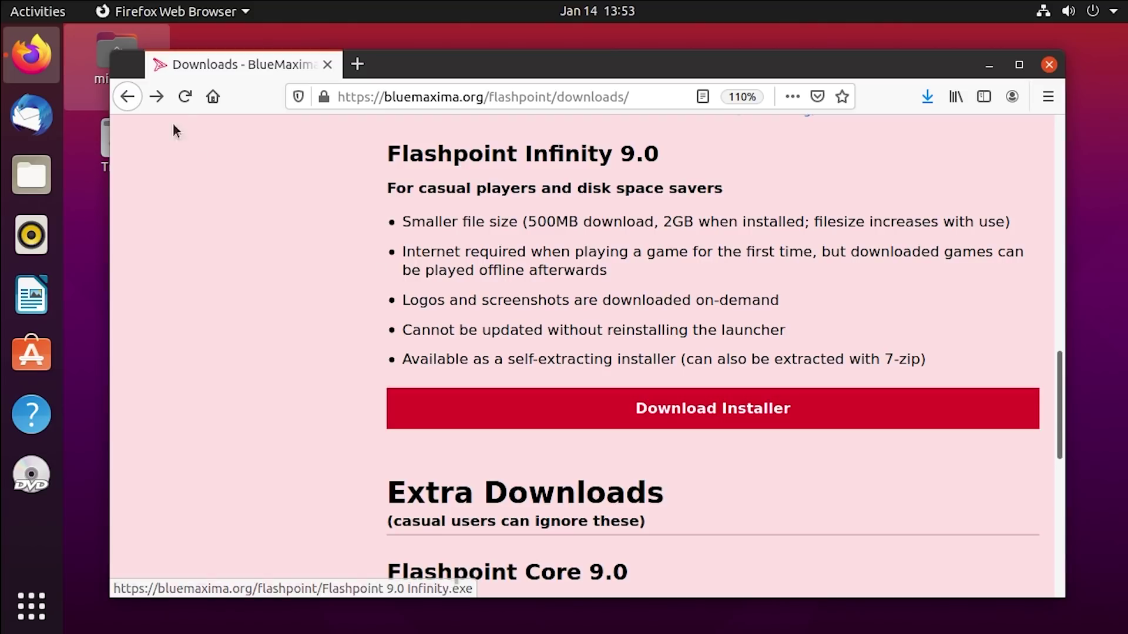
pyautogui.click(157, 96)
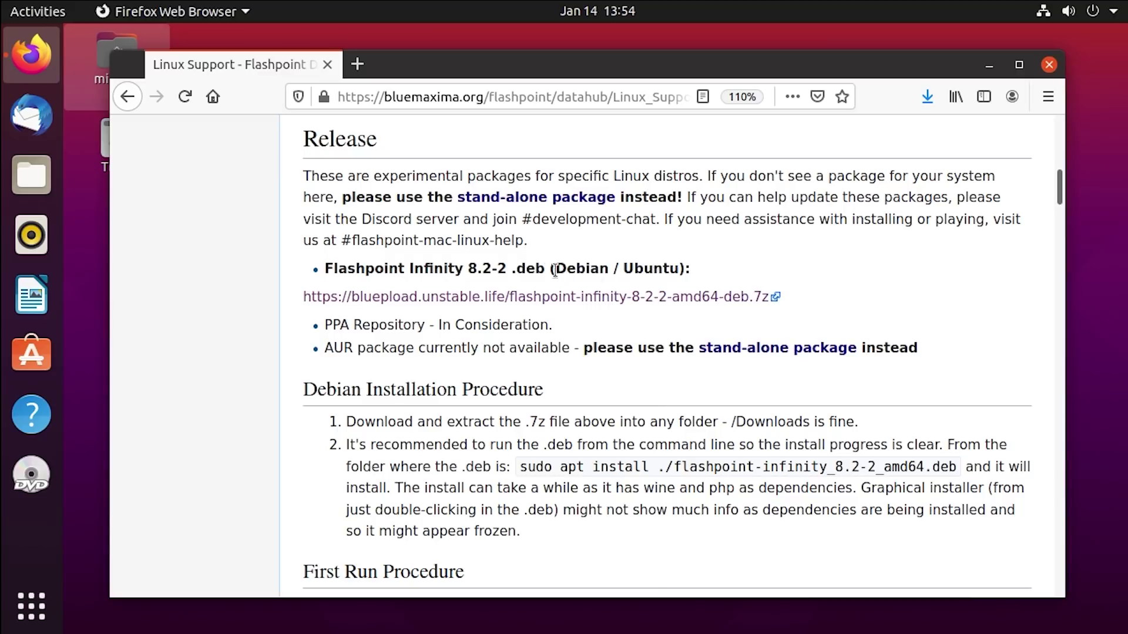
# Step: Examine the Debian / Ubuntu release entry and the Latest Stand-Alone Package section, ending back at the Release section
pyautogui.moveTo(556, 269); pyautogui.dragTo(673, 270)
pyautogui.click(675, 270)
pyautogui.click(503, 198)
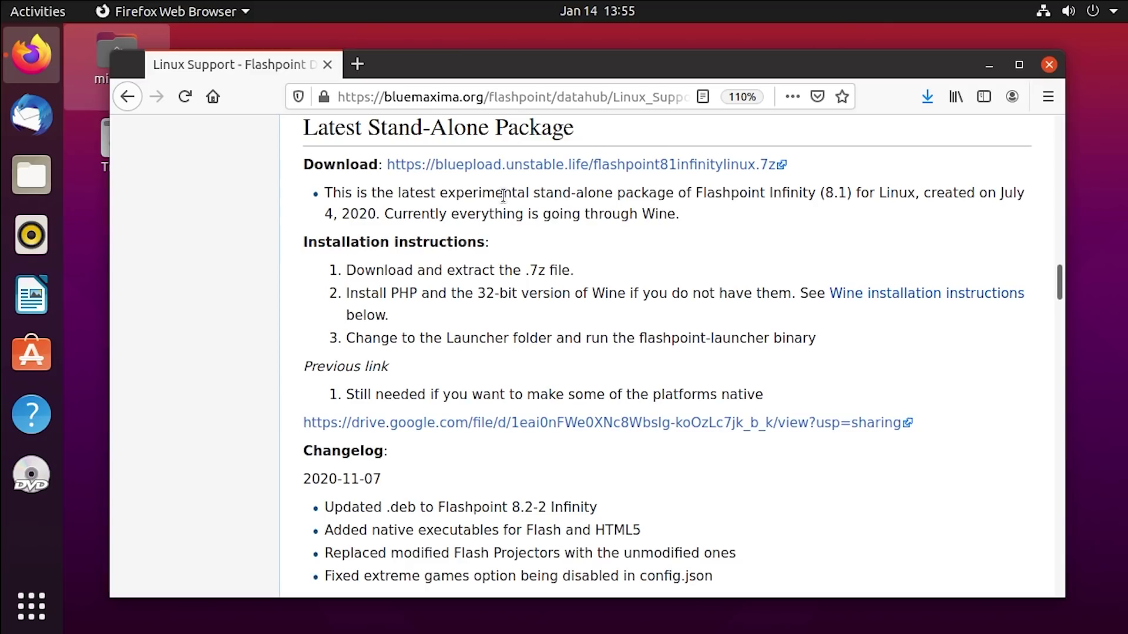
pyautogui.scroll(15, 516, 196)
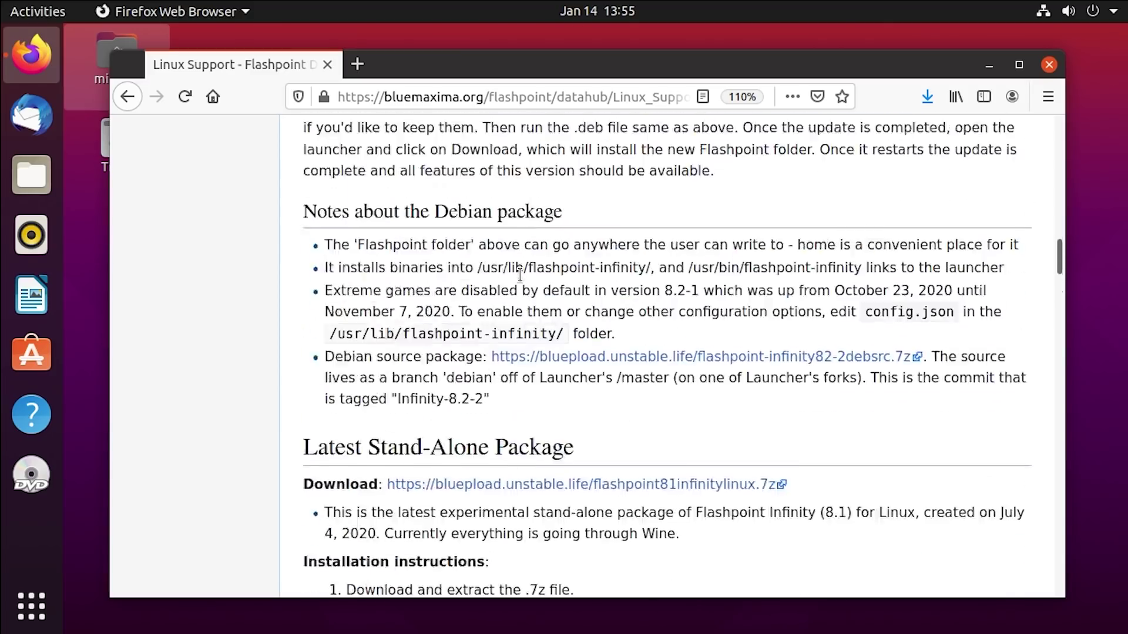
pyautogui.scroll(-15, 447, 379)
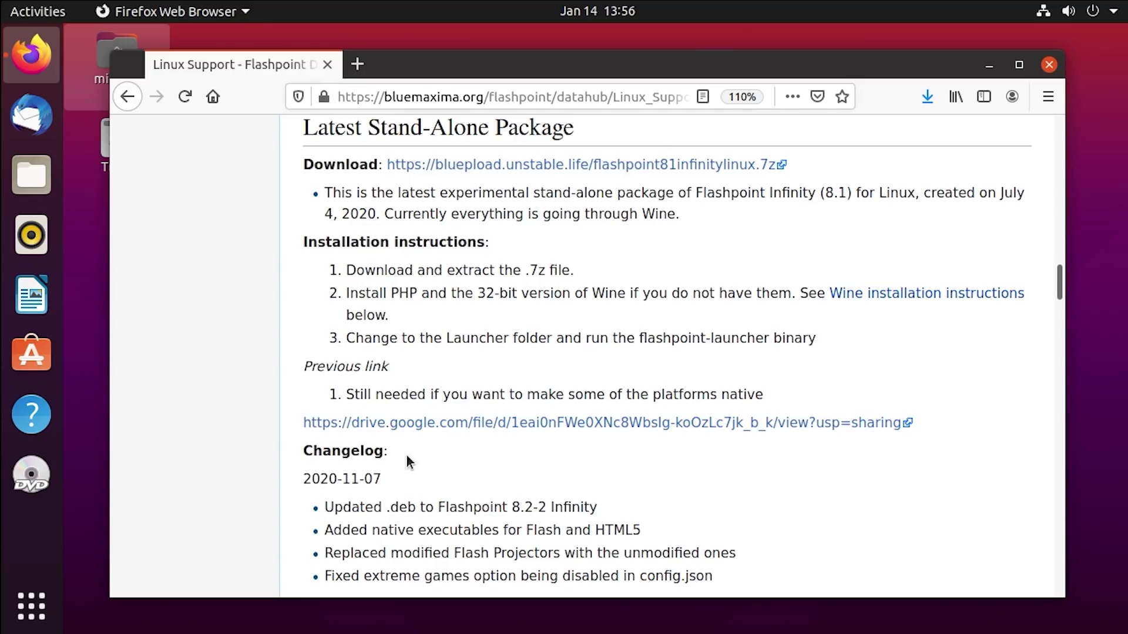
pyautogui.scroll(10, 473, 384)
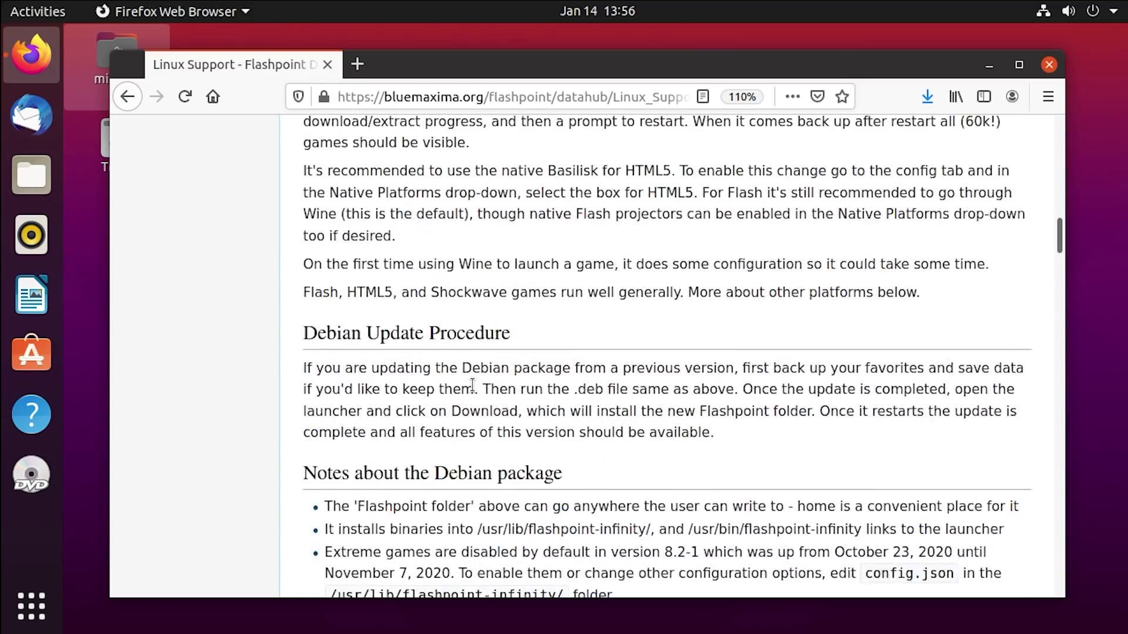
pyautogui.scroll(6, 473, 385)
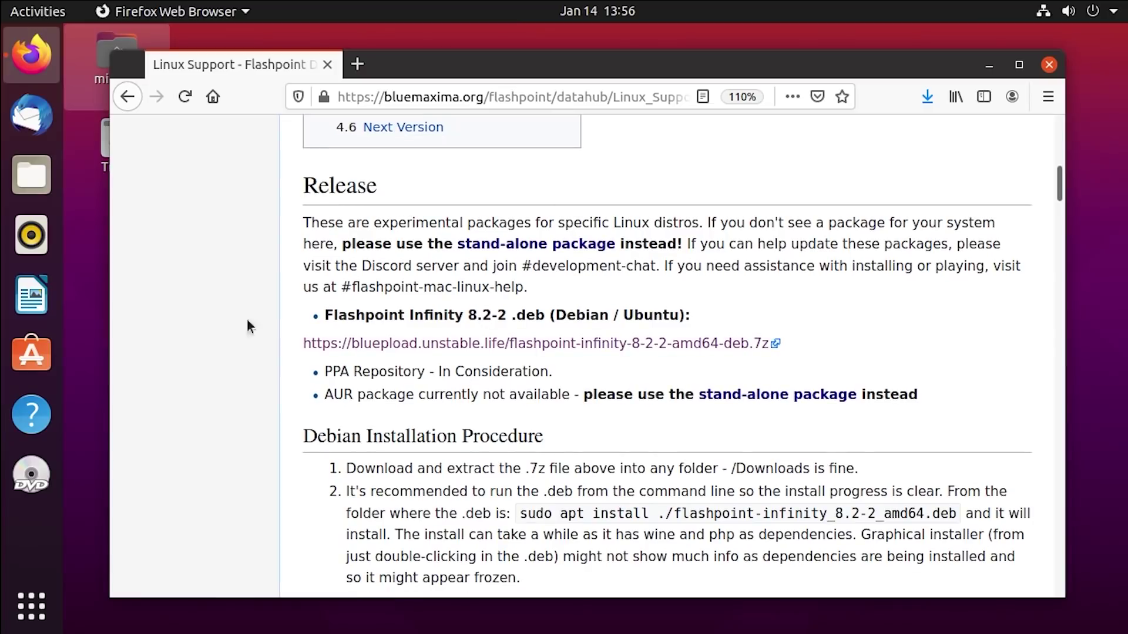
pyautogui.hotkey('alt', 'Left')
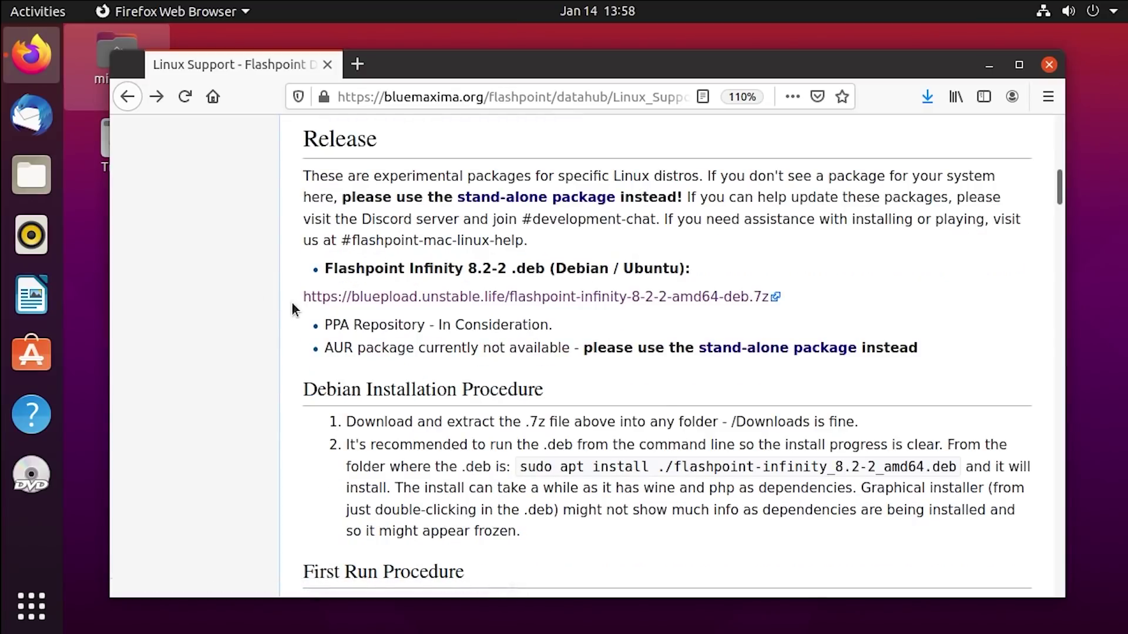
# Step: Open the Bluepload page for flashpoint-infinity-8-2-2-amd64-deb.7z and show the downloaded archive in its containing folder
pyautogui.click(474, 302)
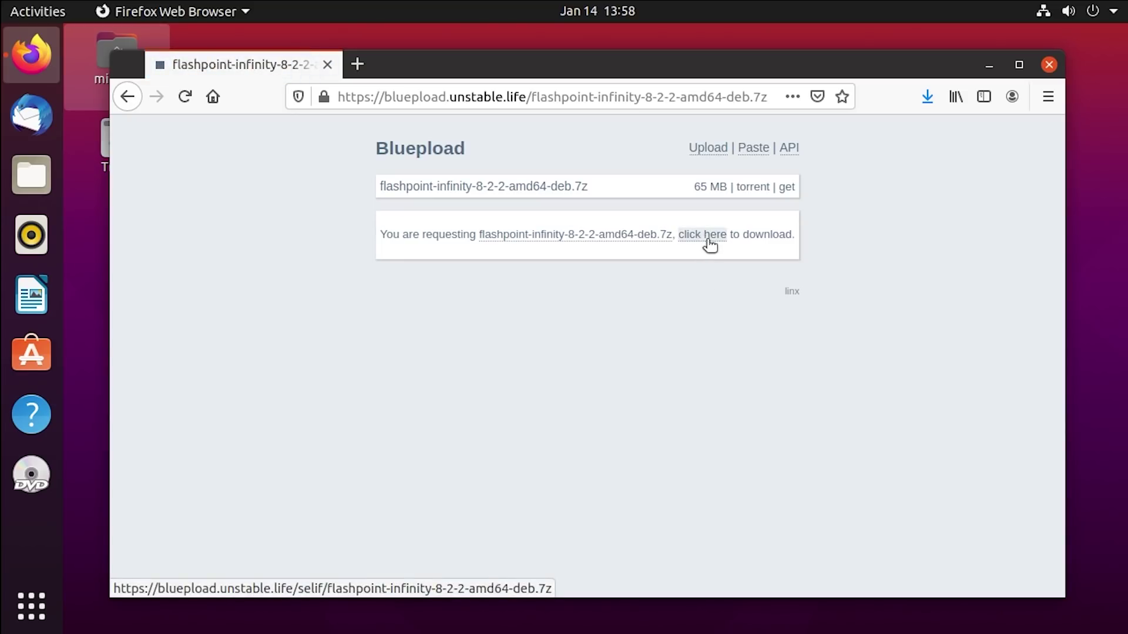
pyautogui.click(927, 97)
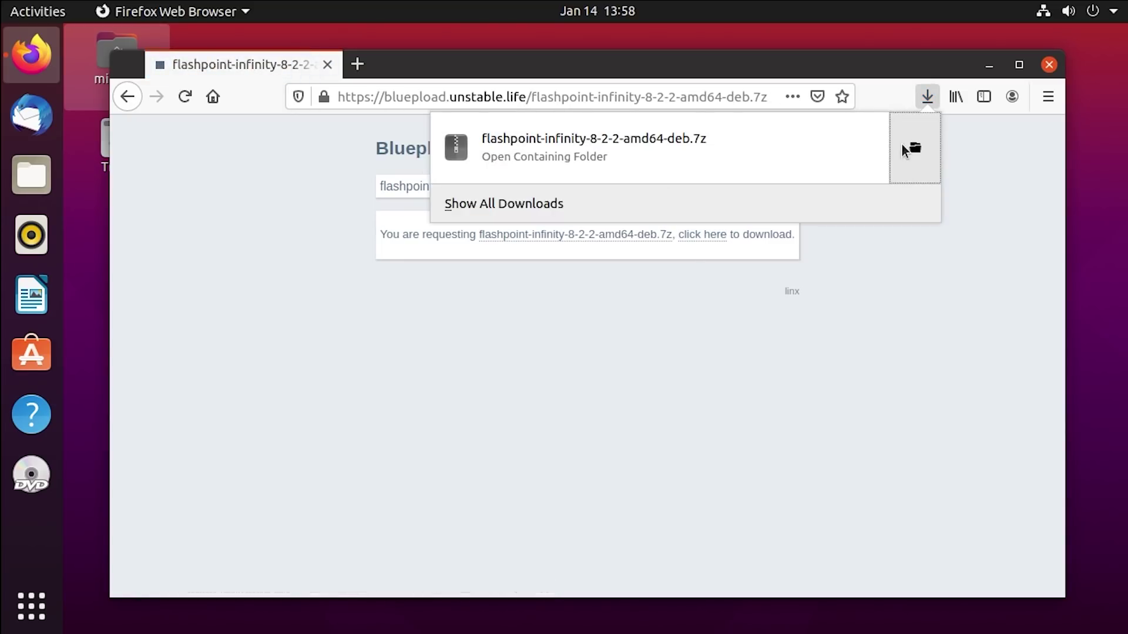
pyautogui.click(911, 147)
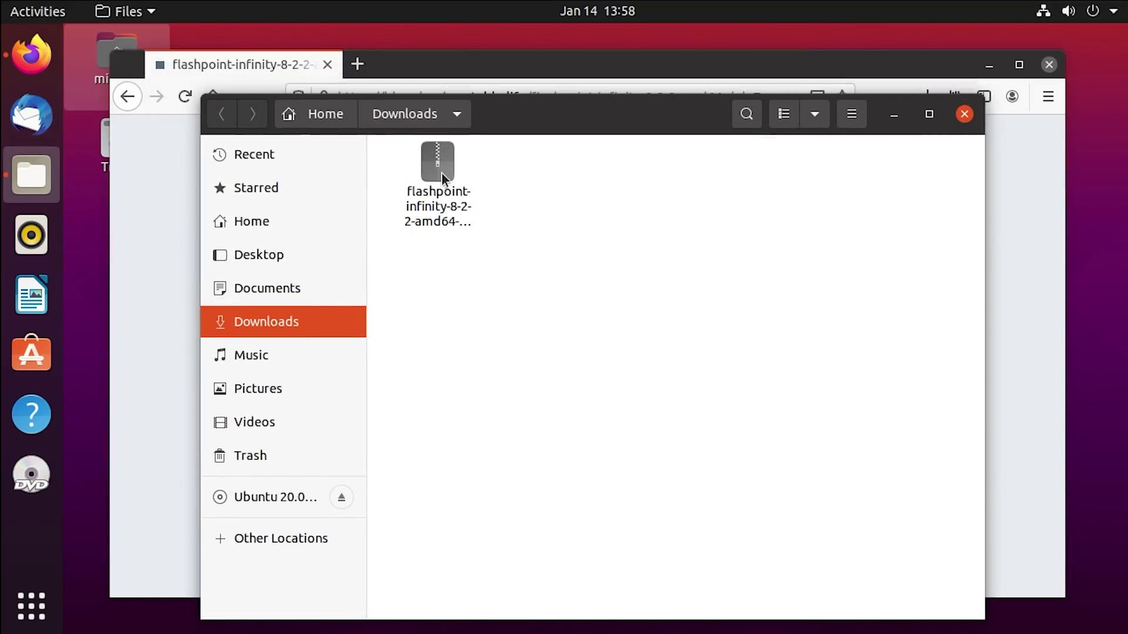
# Step: Extract all files of flashpoint-infinity-8-2-2-amd64-deb.7z into Downloads and close the archive and folder windows
pyautogui.doubleClick(438, 155)
pyautogui.moveTo(268, 47); pyautogui.dragTo(616, 157)
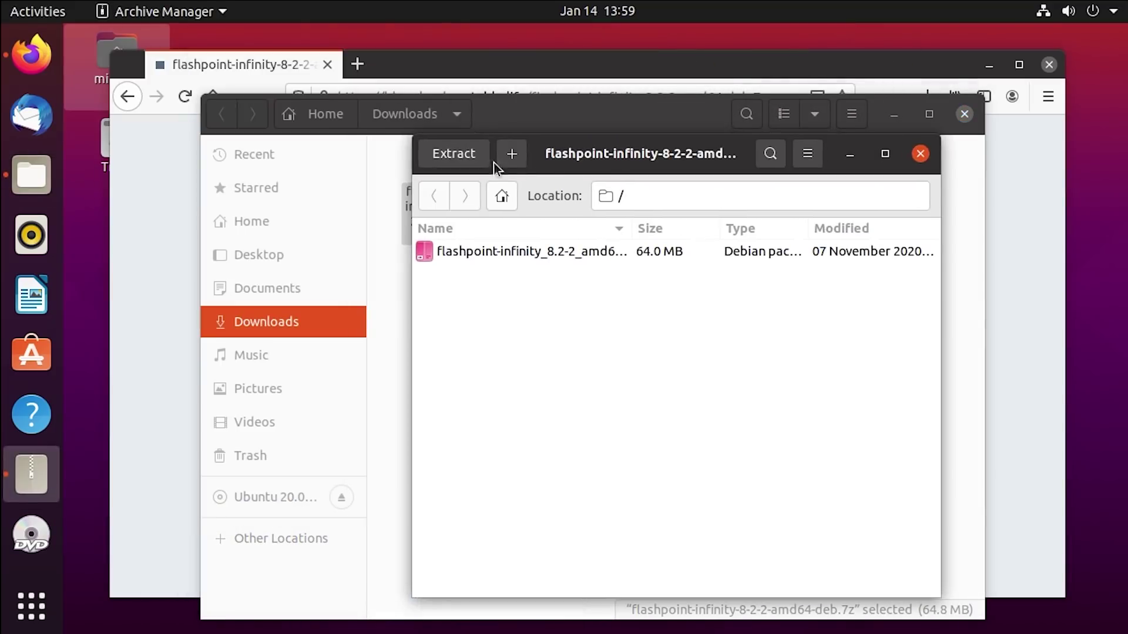
pyautogui.click(454, 154)
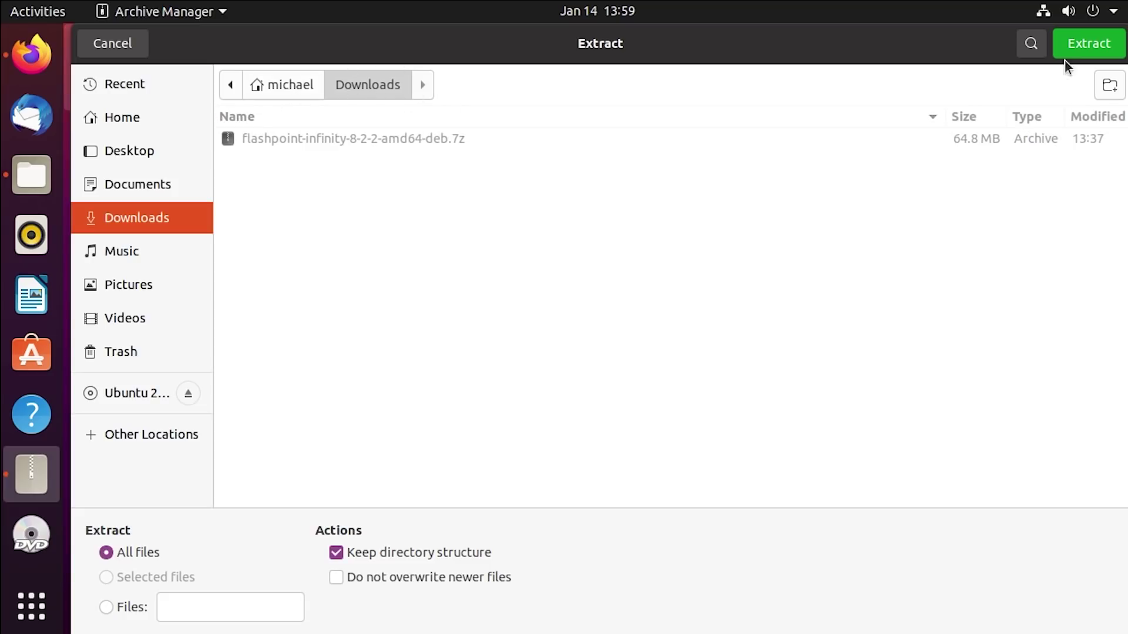
pyautogui.click(1077, 42)
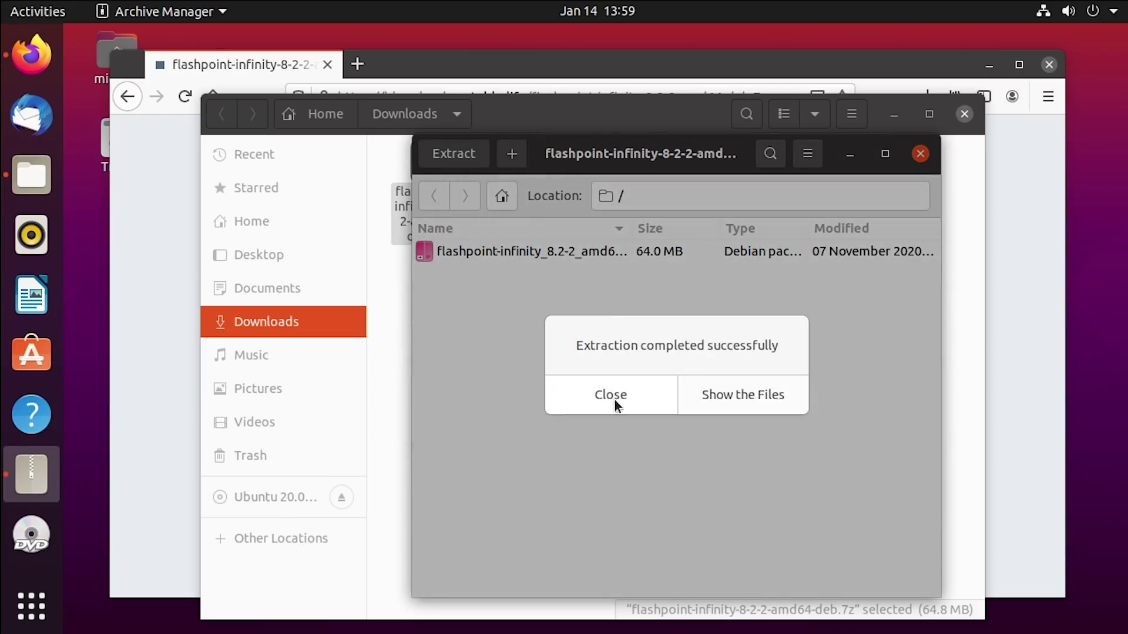
pyautogui.click(738, 403)
pyautogui.click(919, 153)
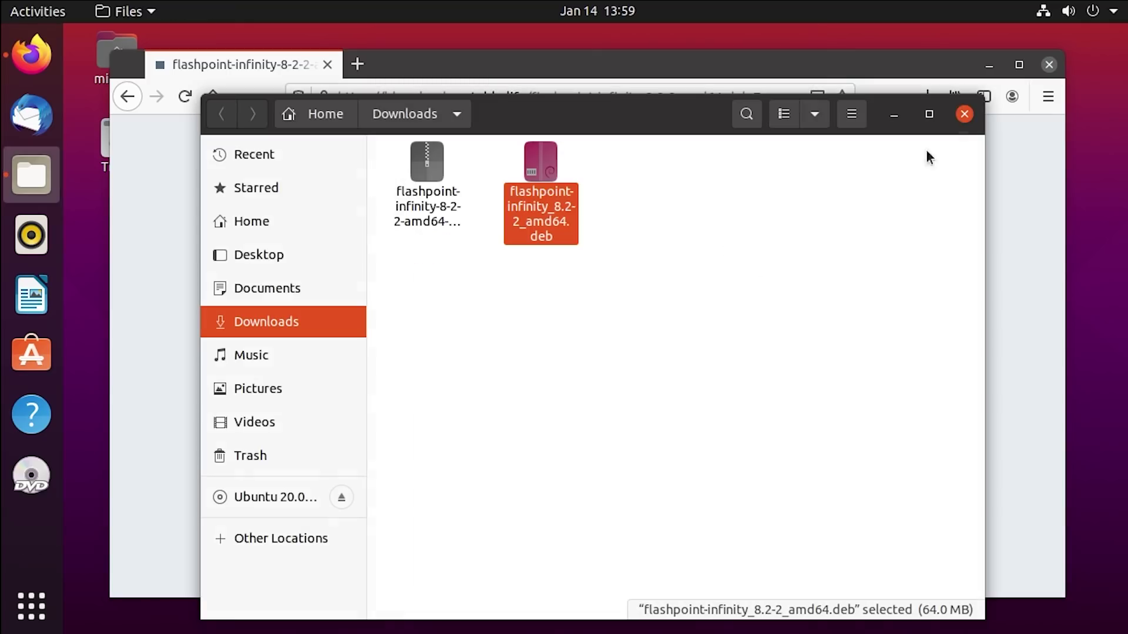
pyautogui.click(964, 113)
# Step: Go back to the Linux Support page and read the Debian Installation Procedure and First Run Procedure
pyautogui.click(127, 96)
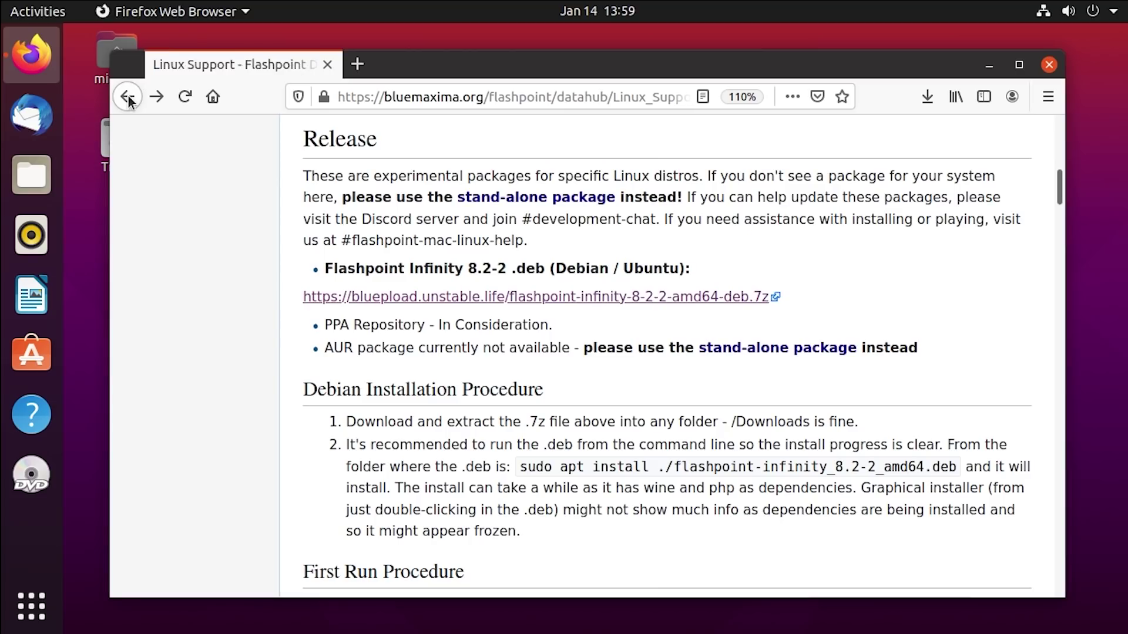
pyautogui.scroll(-3, 317, 336)
pyautogui.scroll(-5, 311, 335)
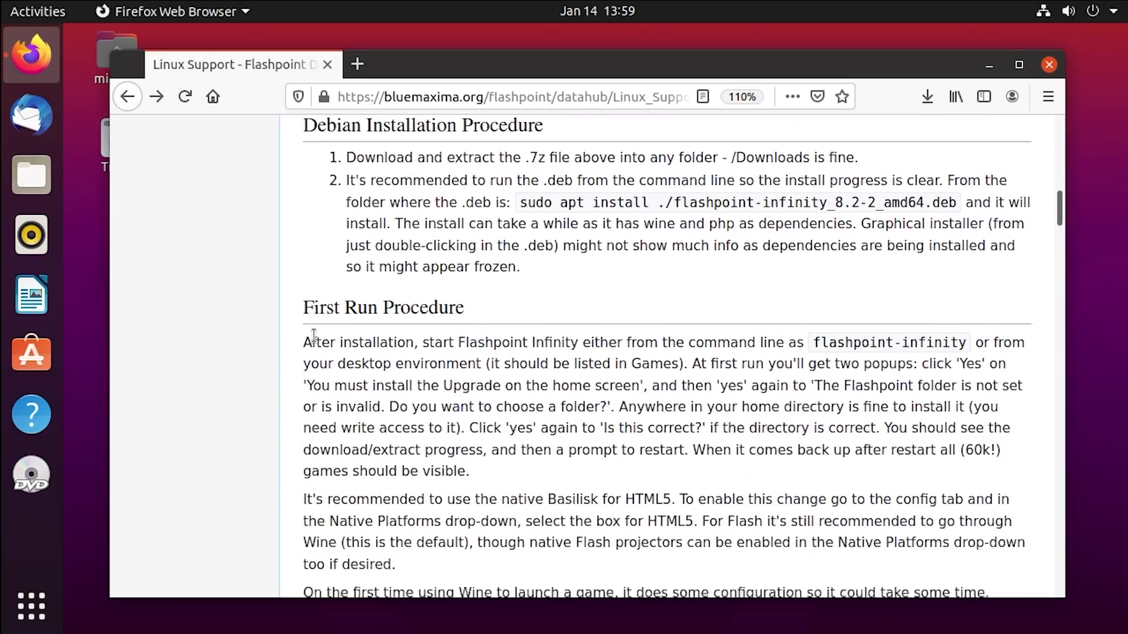
pyautogui.scroll(3, 428, 418)
pyautogui.scroll(-2, 440, 274)
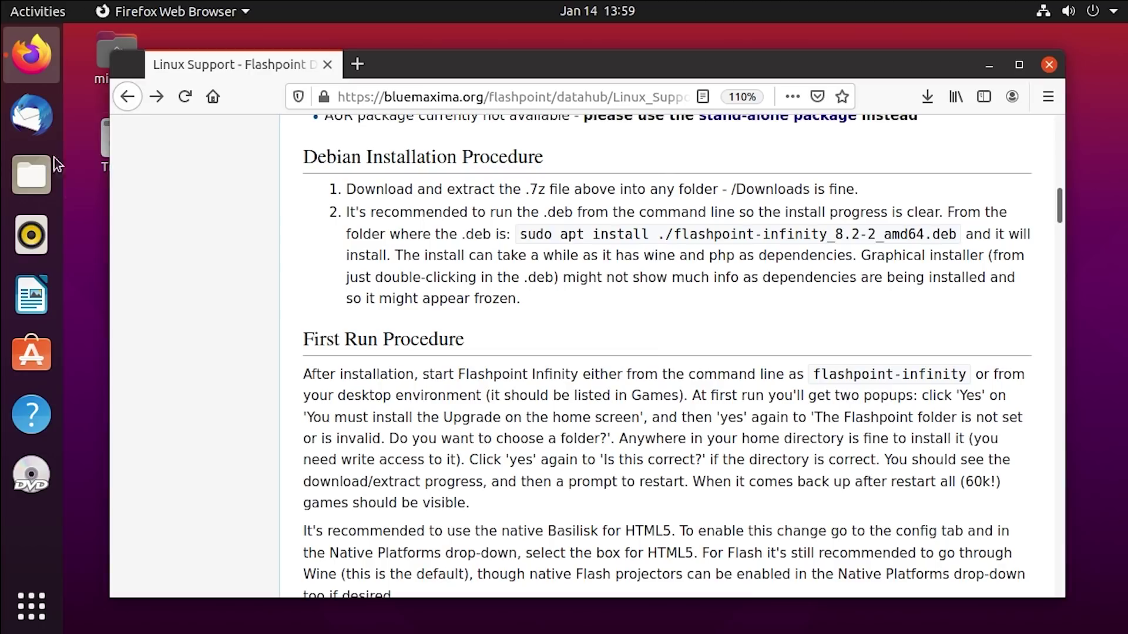
# Step: Show the Downloads folder in Files, and in a terminal change to Downloads and list its contents
pyautogui.doubleClick(83, 76)
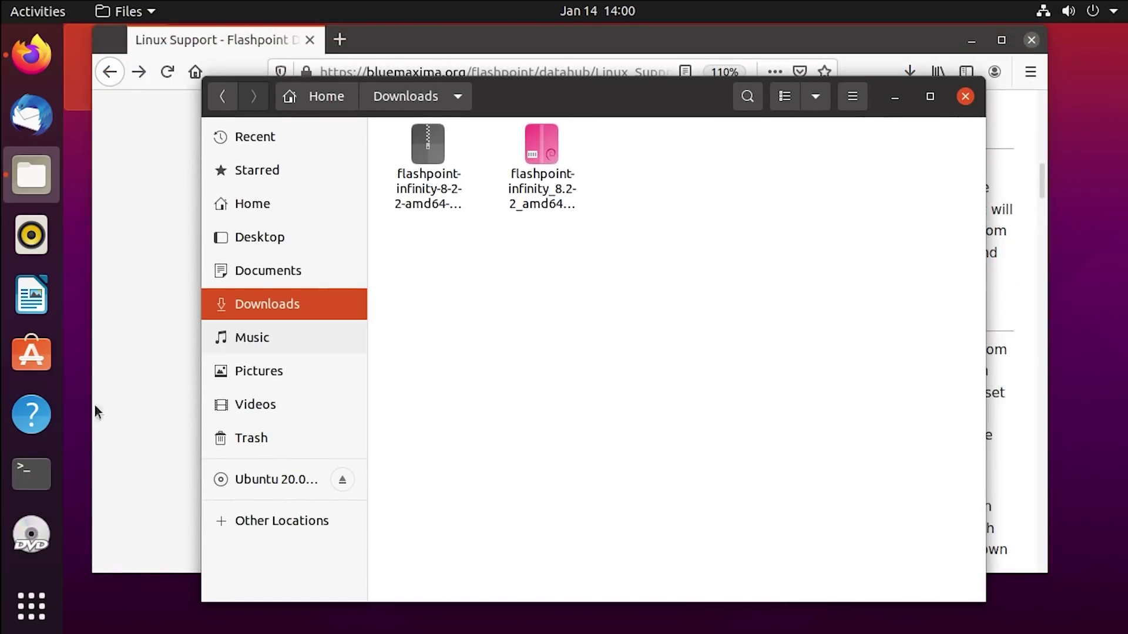
pyautogui.click(54, 466)
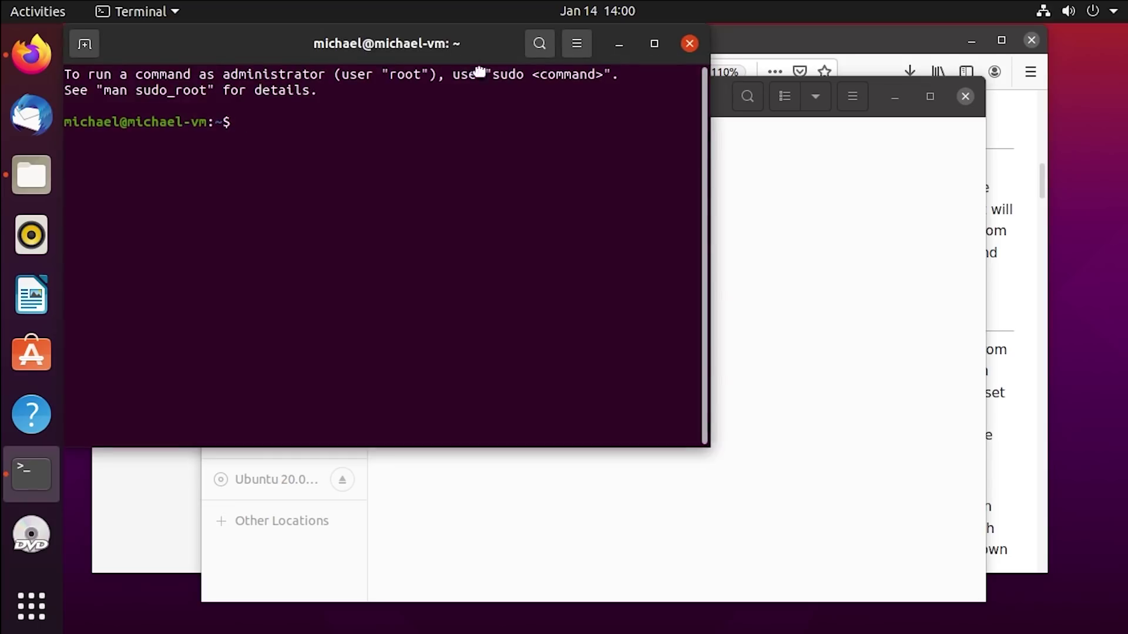
pyautogui.moveTo(479, 70); pyautogui.dragTo(629, 202)
pyautogui.write('cd Downloa')
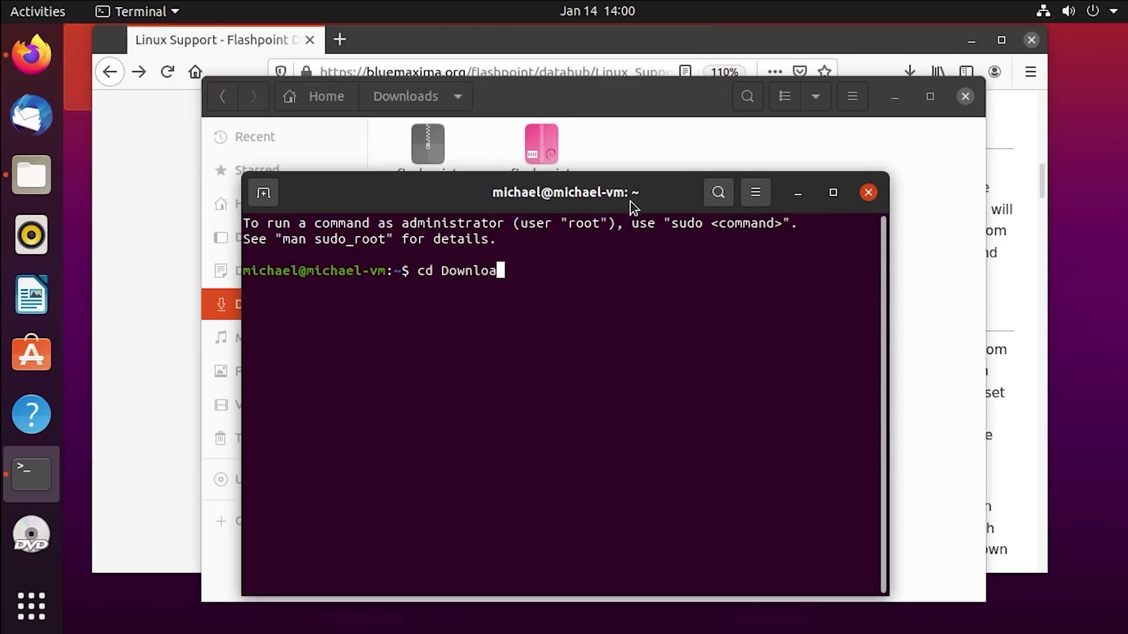
pyautogui.write('ds')
pyautogui.press('Return')
pyautogui.write('ls')
pyautogui.press('Return')
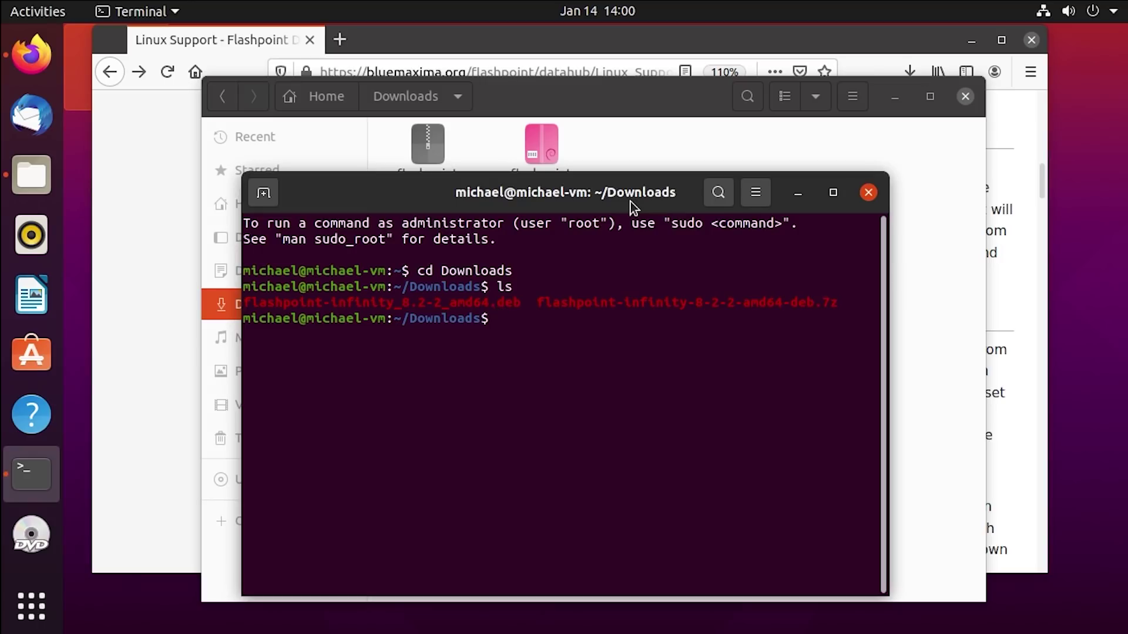
# Step: Install ./flashpoint-infinity_8.2-2_amd64.deb with sudo apt install in the terminal and enter the account password
pyautogui.write('sudo apt install')
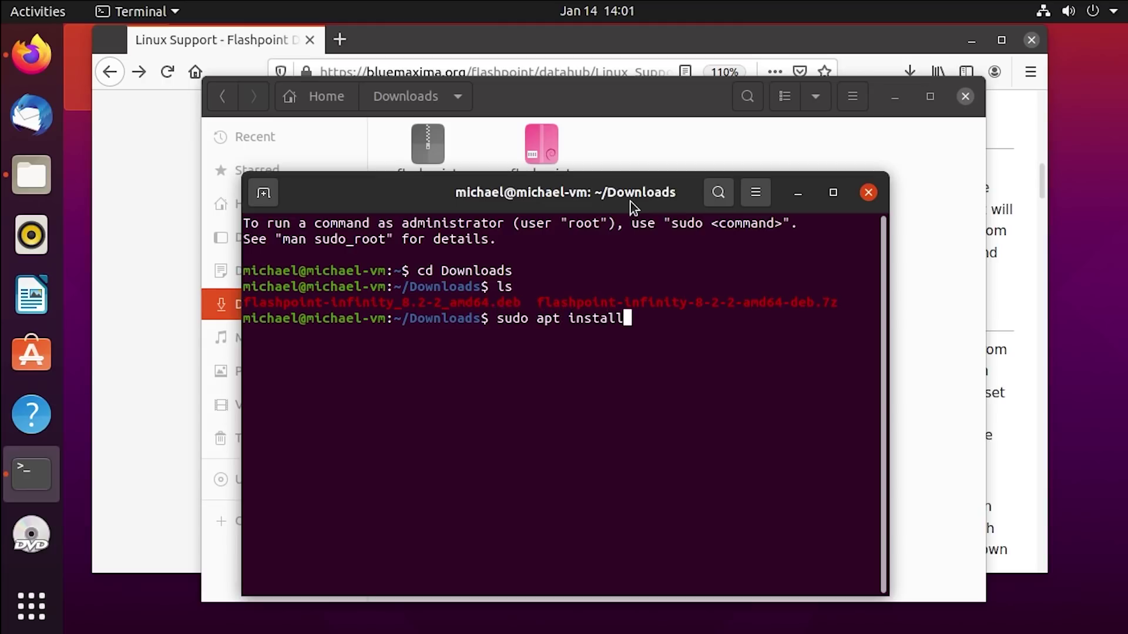
pyautogui.write(' ./fla')
pyautogui.press('Tab')
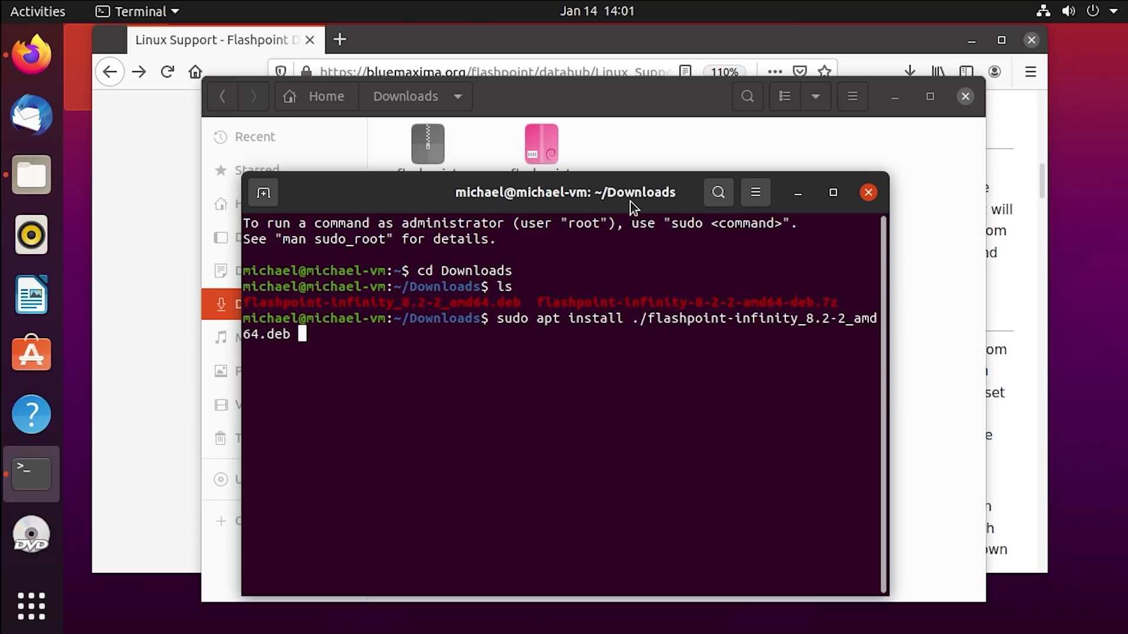
pyautogui.press('Return')
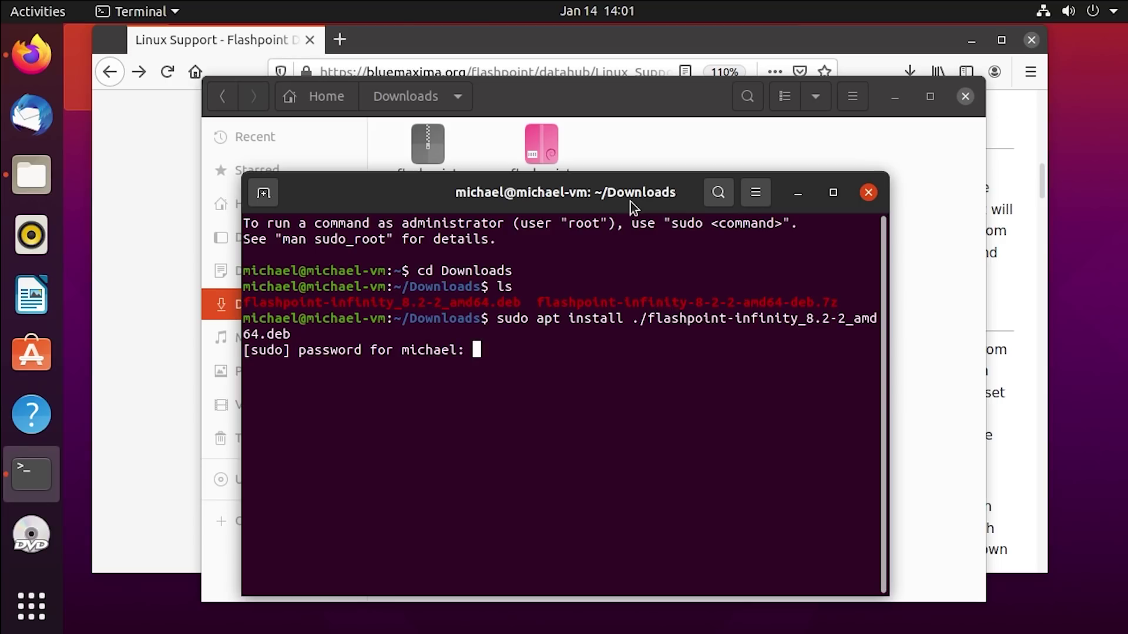
pyautogui.press('Return')
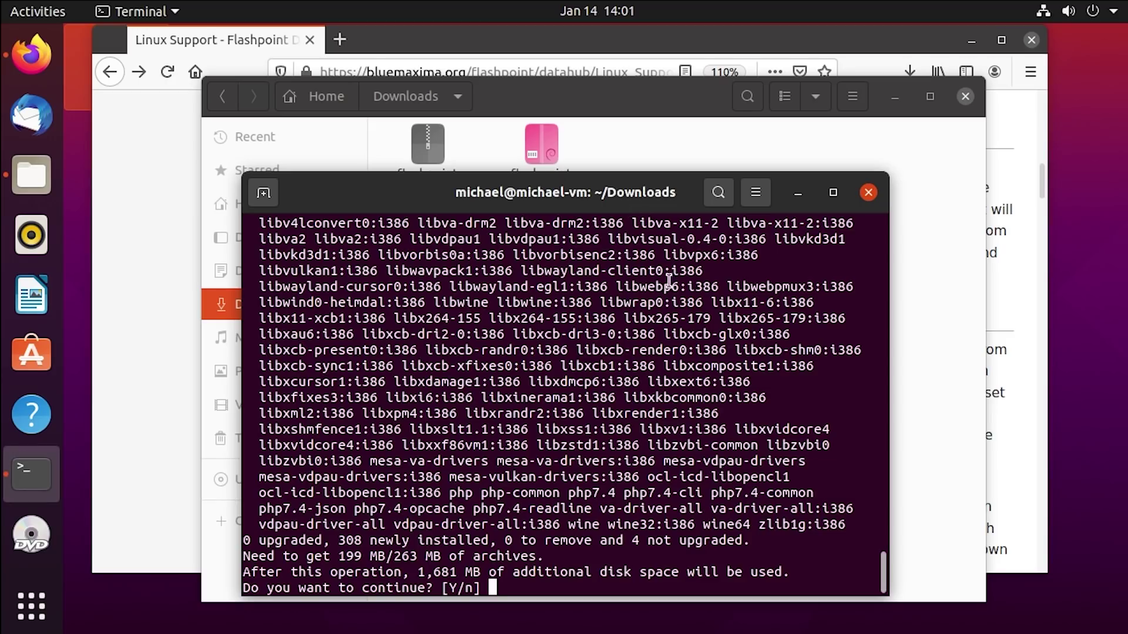
# Step: Review the list of suggested and new packages, and agree to continue the installation with y
pyautogui.scroll(15, 680, 398)
pyautogui.scroll(3, 679, 398)
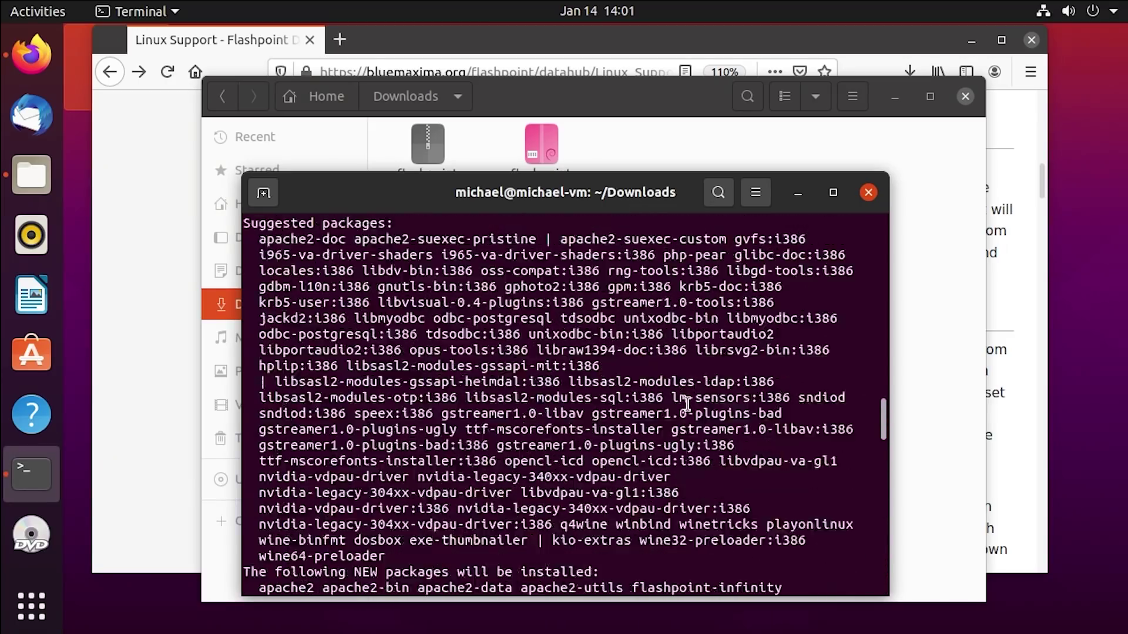
pyautogui.scroll(-18, 687, 411)
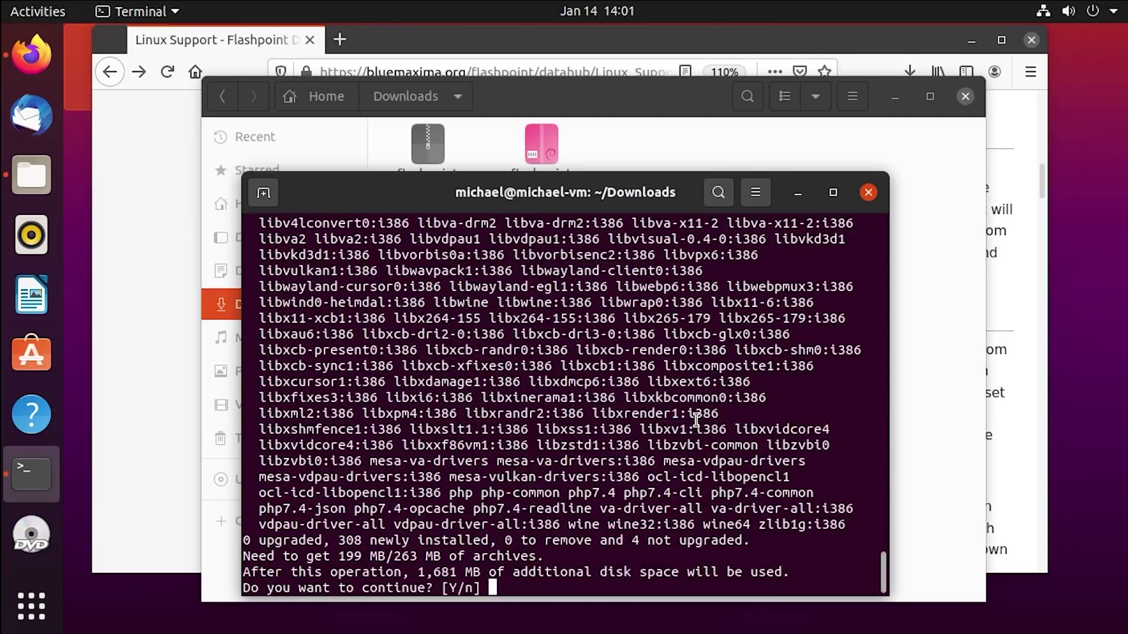
pyautogui.write('y')
pyautogui.press('Return')
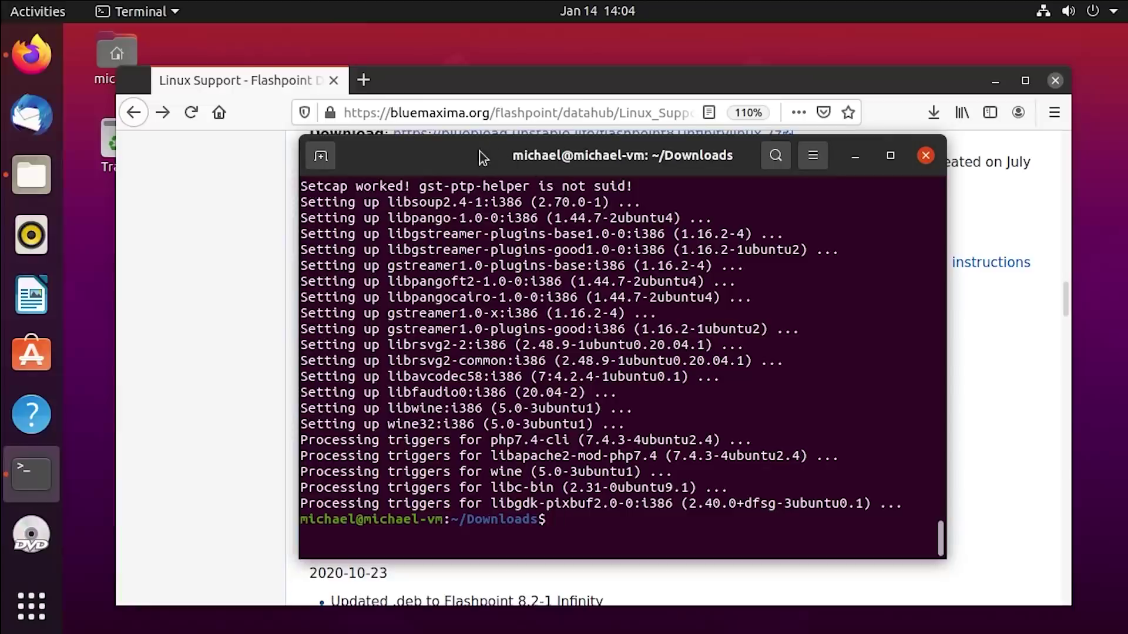
# Step: Move the terminal window aside and look through the end of the package installation output
pyautogui.moveTo(479, 150); pyautogui.dragTo(420, 115)
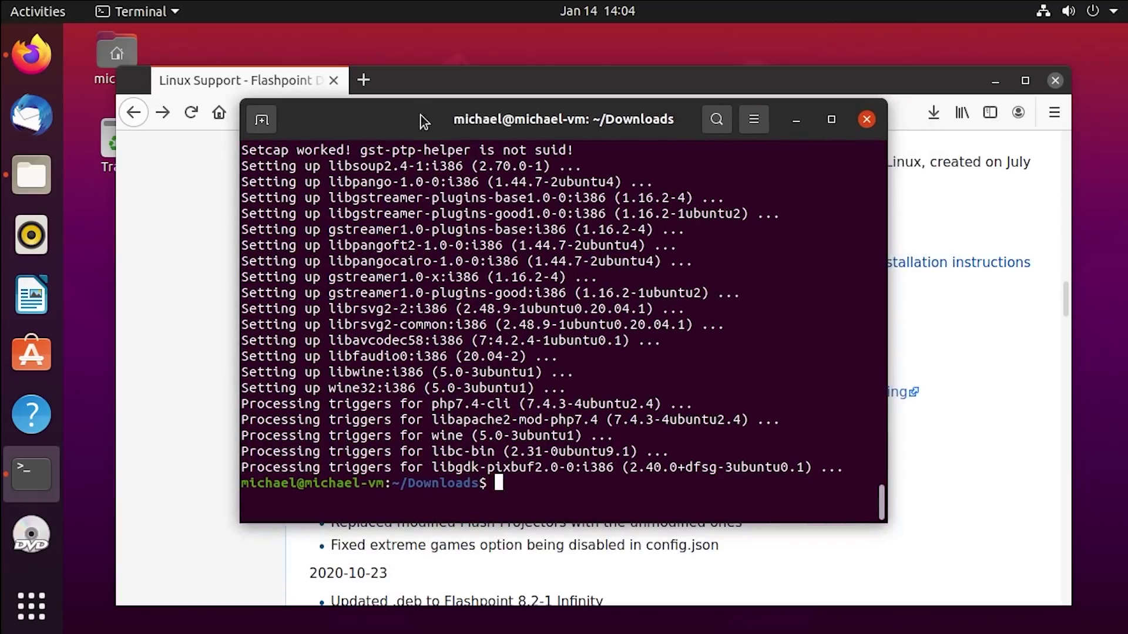
pyautogui.scroll(5, 675, 329)
pyautogui.scroll(-1, 822, 458)
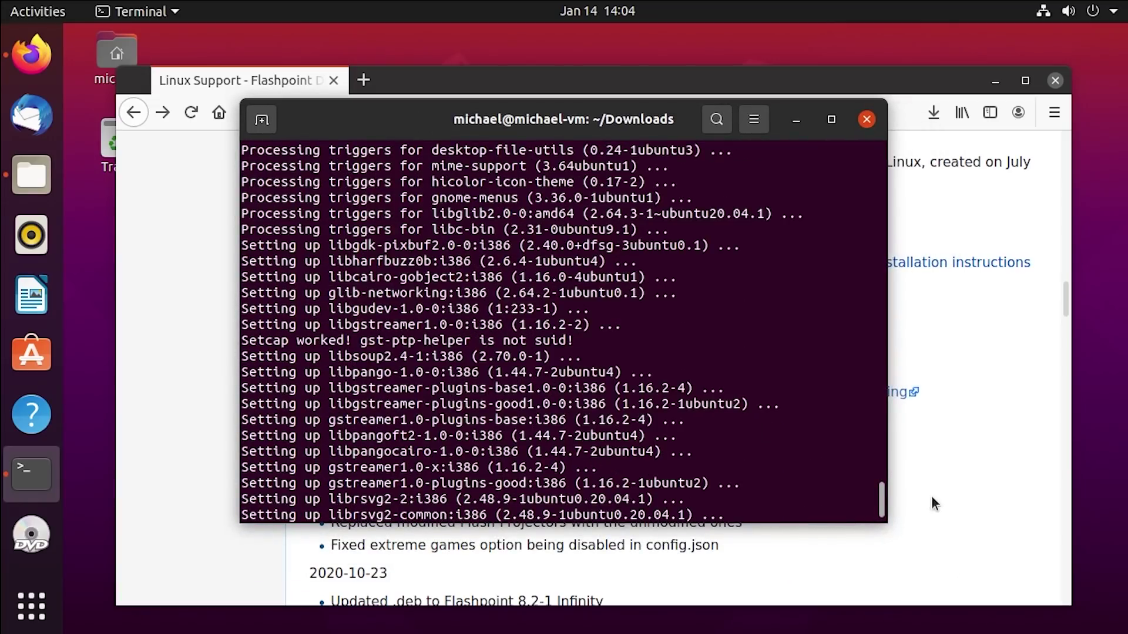
pyautogui.scroll(-4, 881, 499)
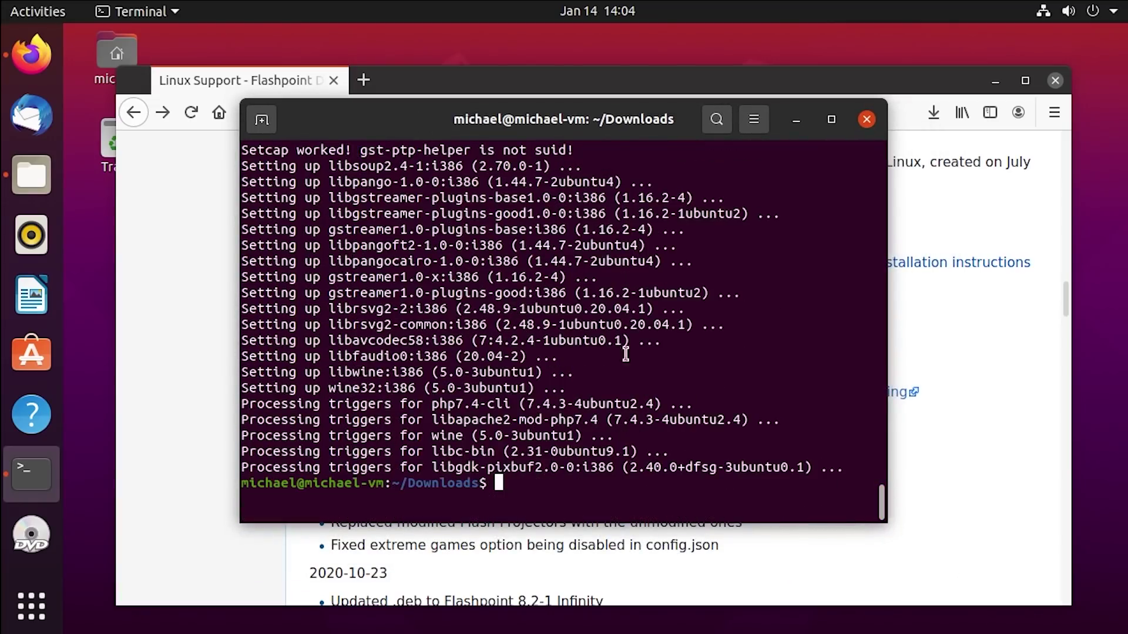
# Step: Revisit the First Run Procedure and Release sections of the Linux Support page, and minimize the browser
pyautogui.click(425, 79)
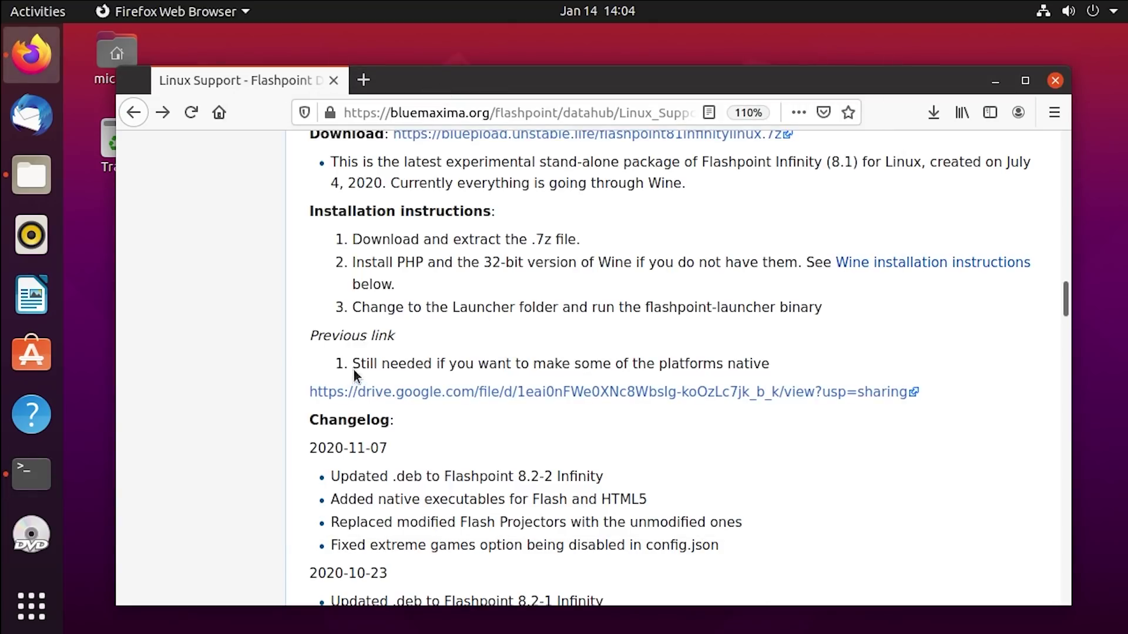
pyautogui.scroll(15, 354, 376)
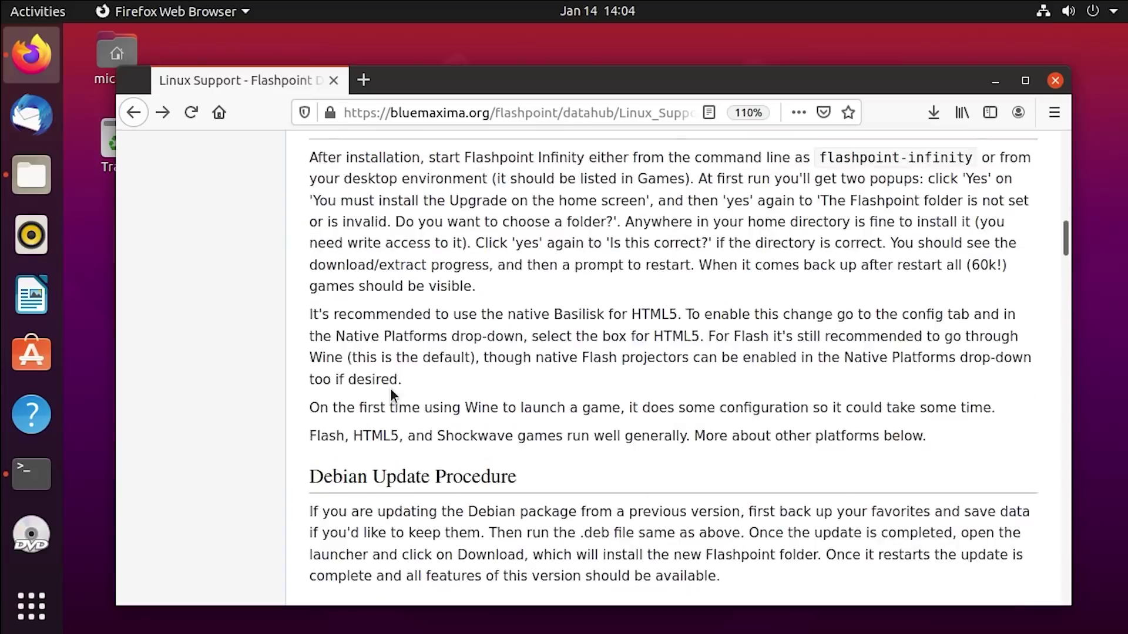
pyautogui.scroll(10, 392, 394)
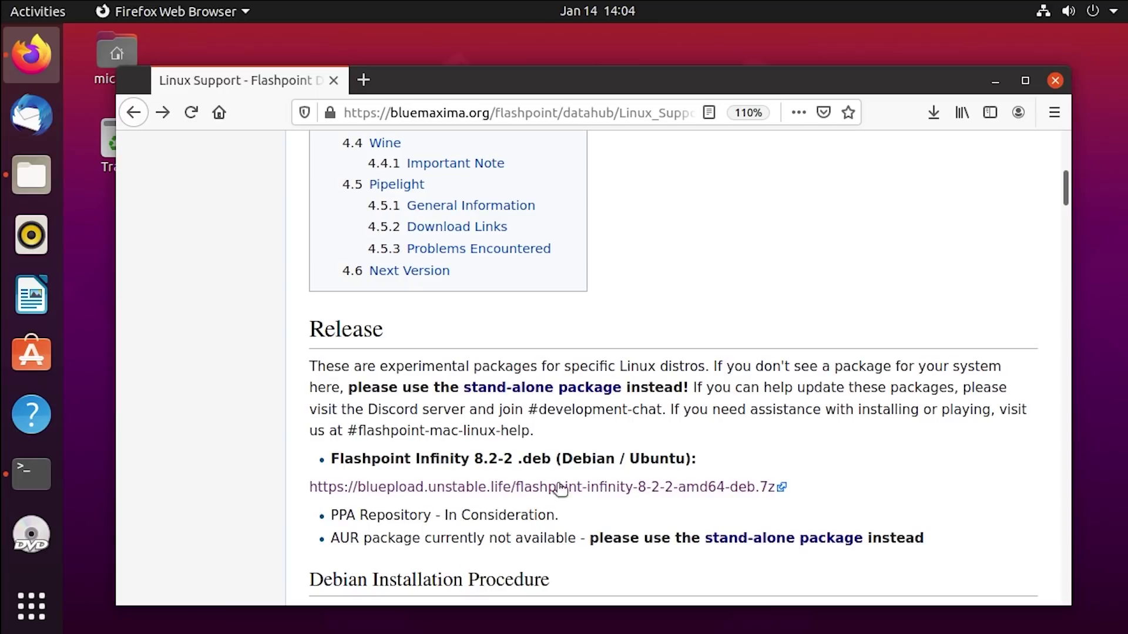
pyautogui.scroll(-1, 496, 486)
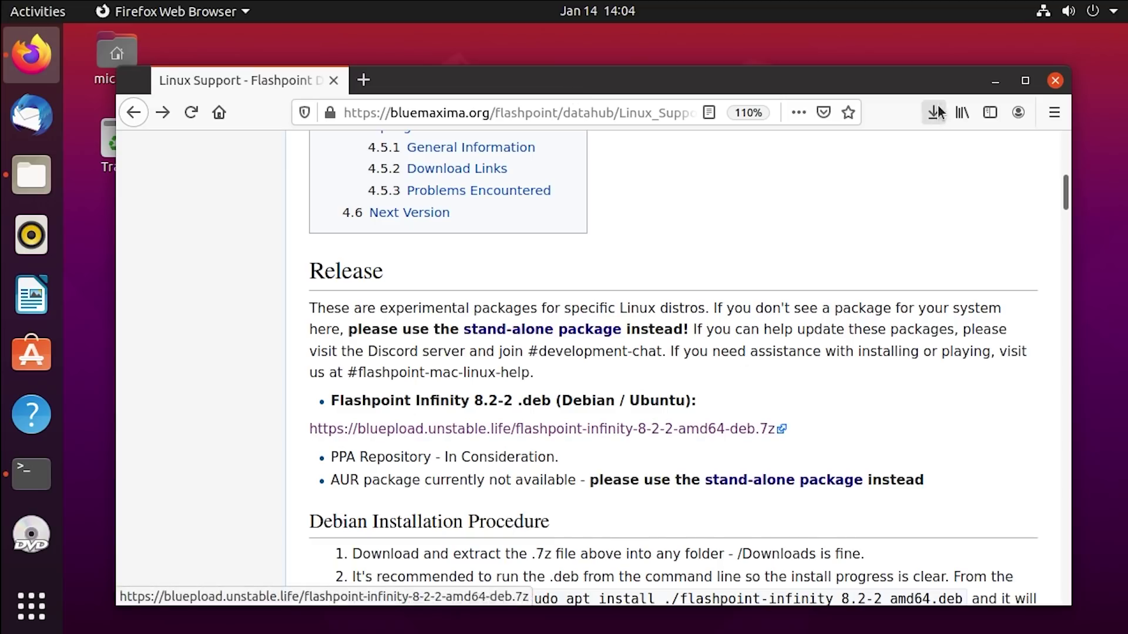
pyautogui.click(992, 82)
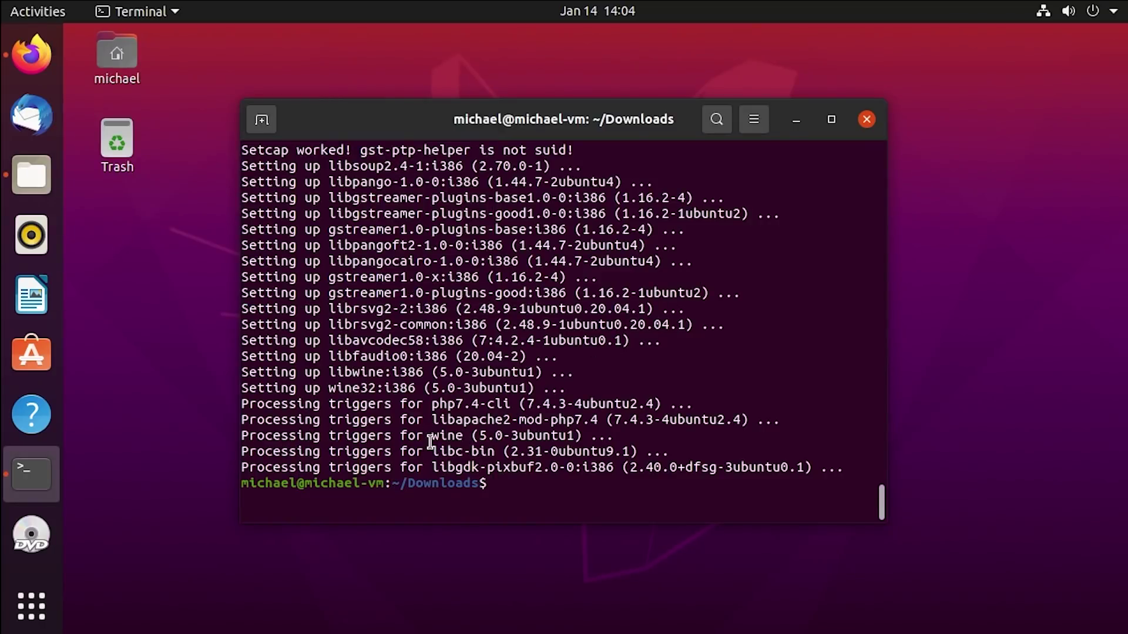
# Step: Close the terminal and launch Flashpoint Infinity from the installed applications
pyautogui.click(865, 123)
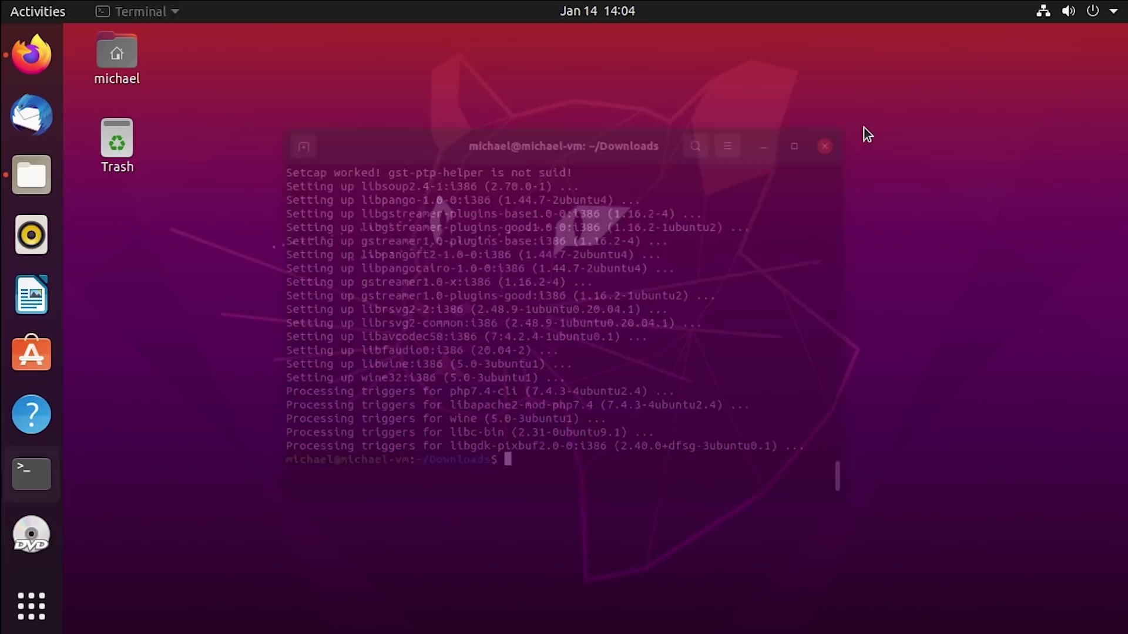
pyautogui.click(29, 607)
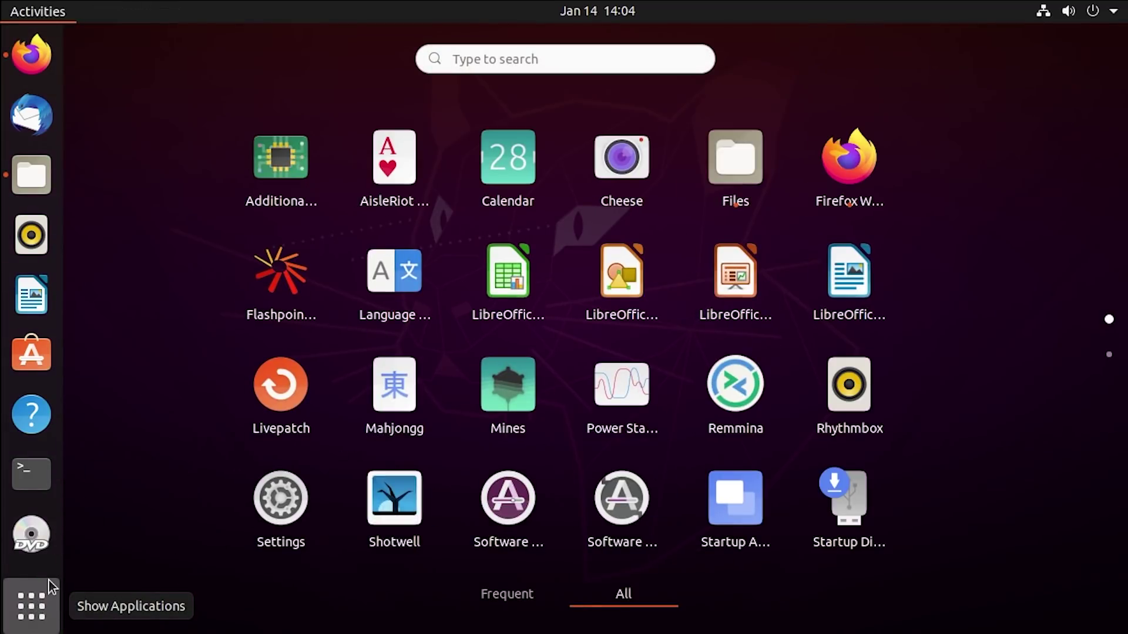
pyautogui.click(246, 284)
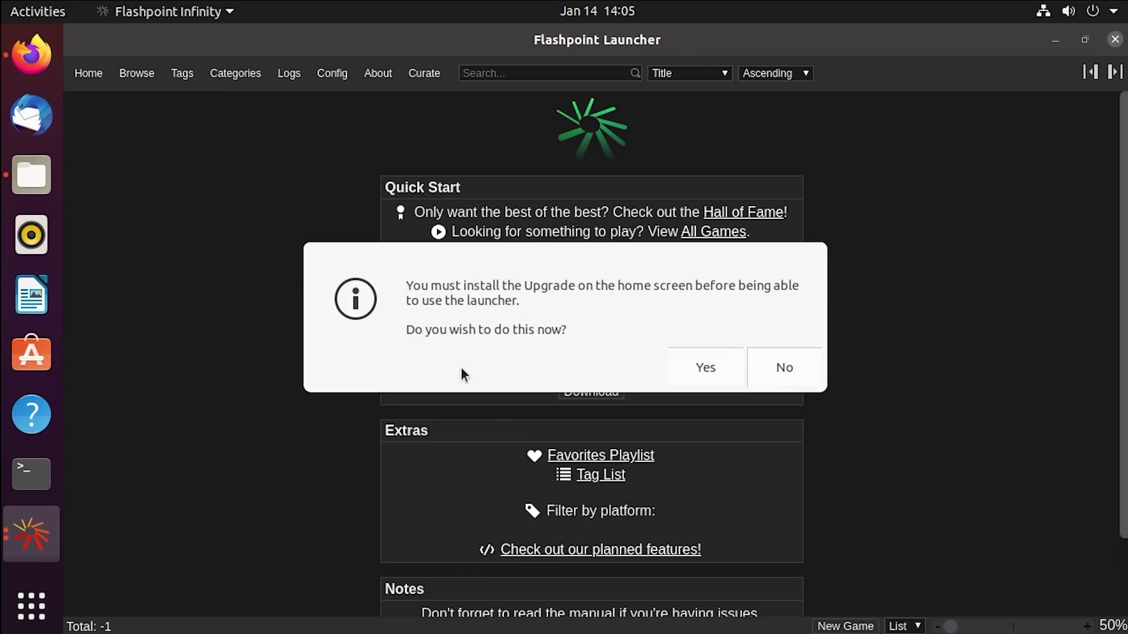
# Step: Accept the required launcher upgrade and have it installed to a new folder named flashpoint inside Documents
pyautogui.click(697, 364)
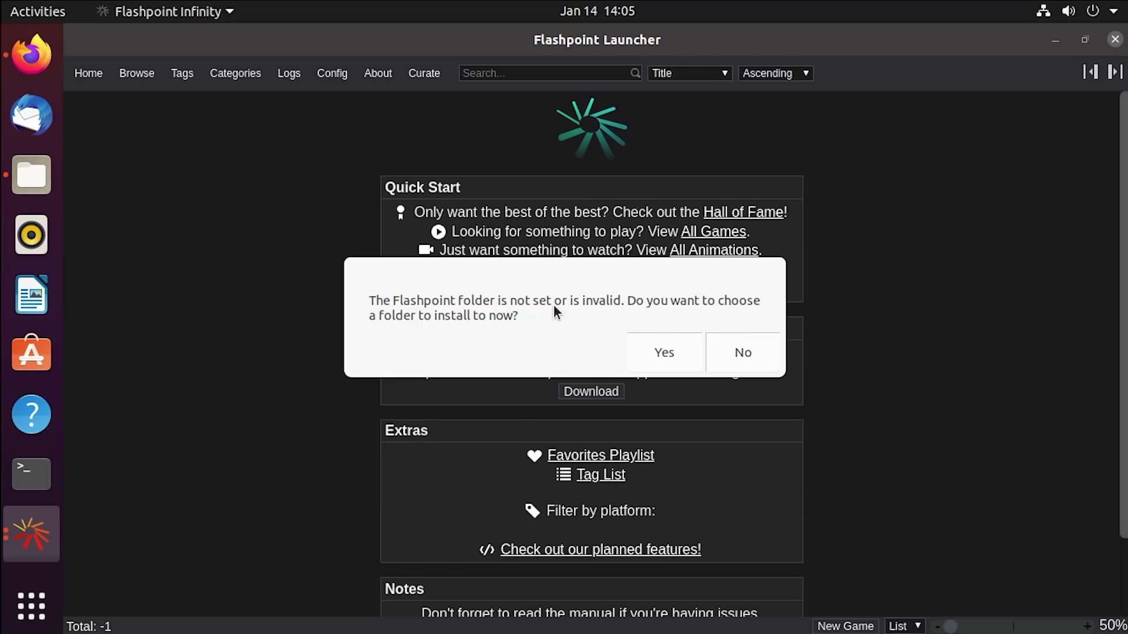
pyautogui.click(668, 349)
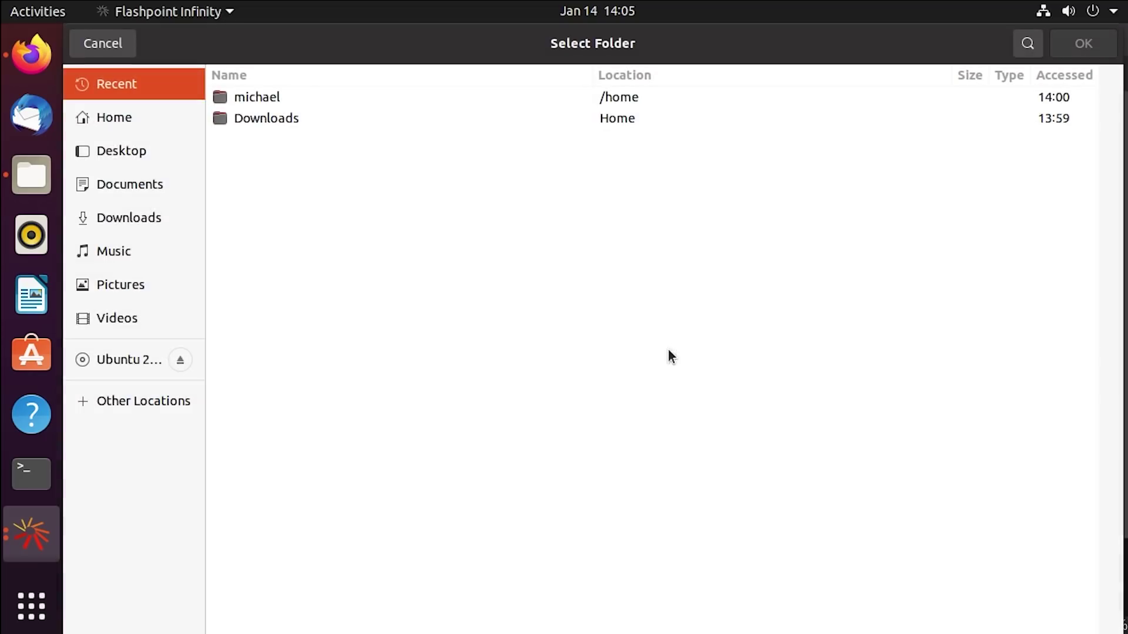
pyautogui.click(115, 120)
pyautogui.doubleClick(280, 161)
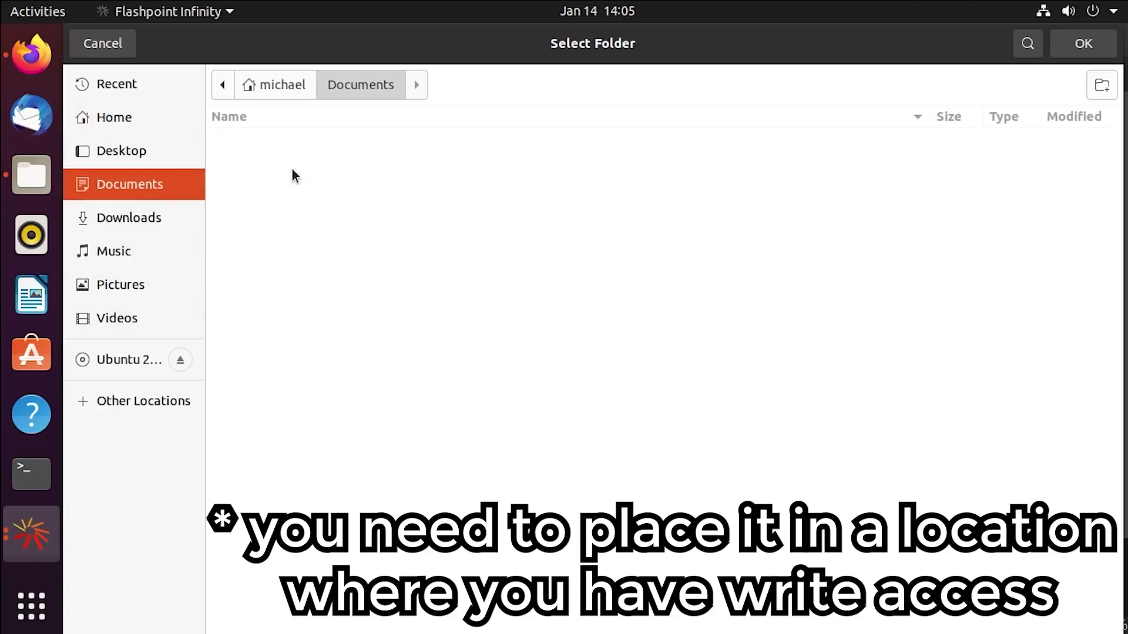
pyautogui.click(1100, 87)
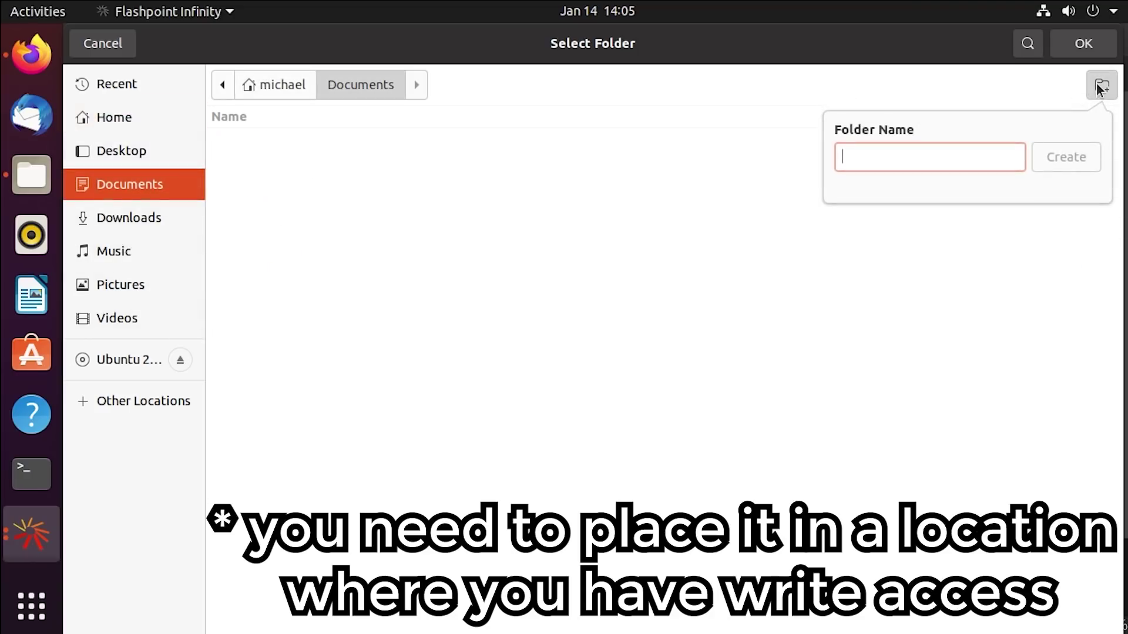
pyautogui.write('flashpoint')
pyautogui.press('Return')
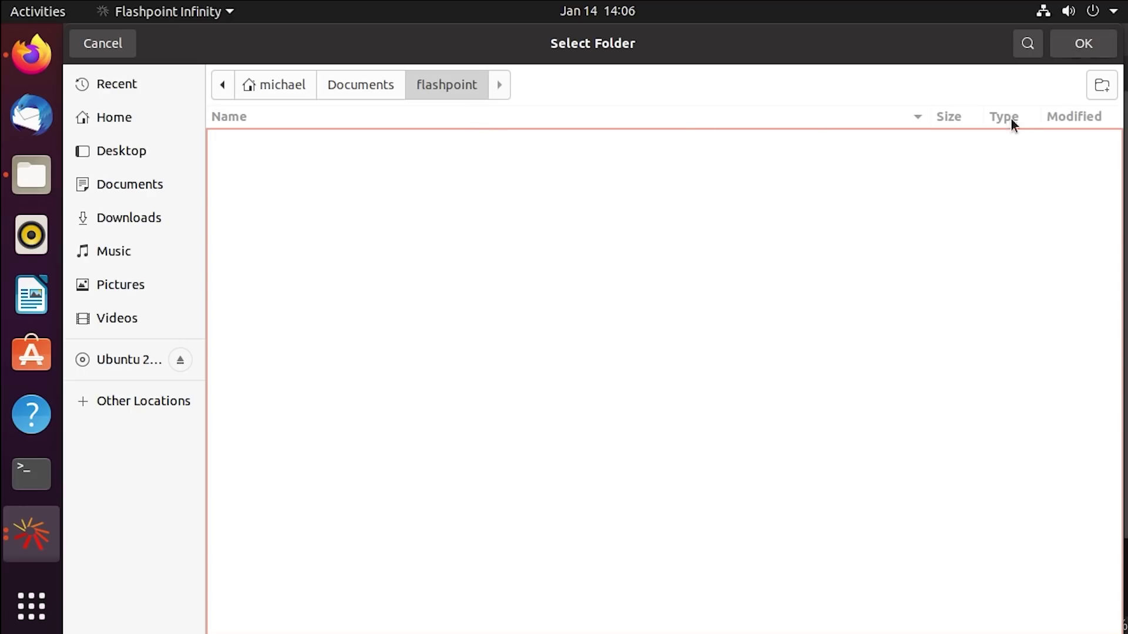
pyautogui.click(1074, 54)
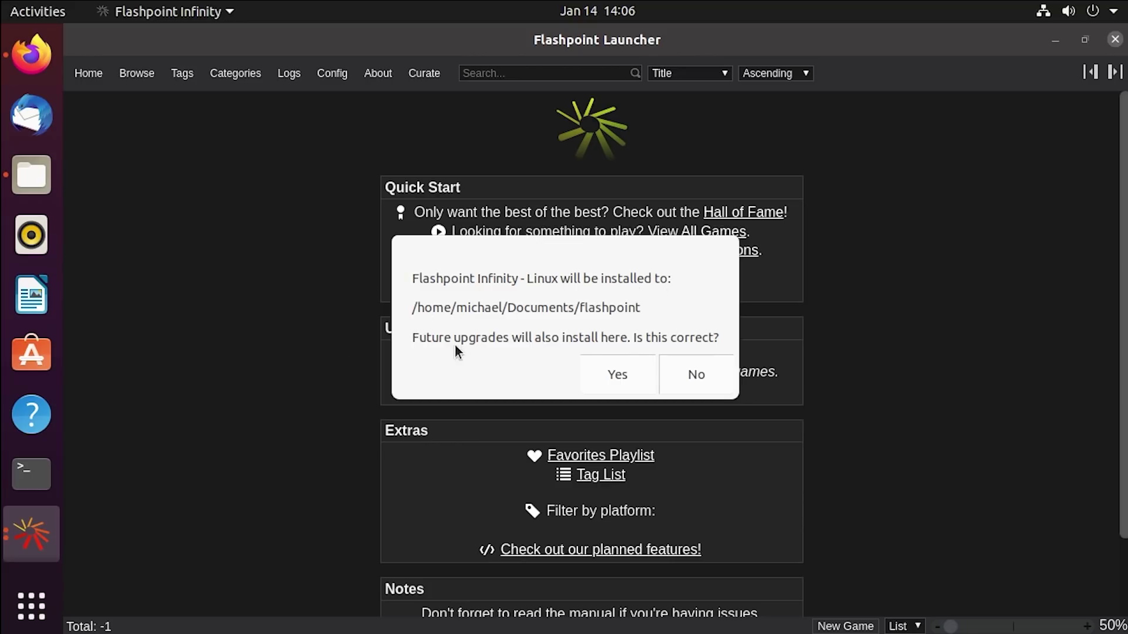
pyautogui.click(616, 376)
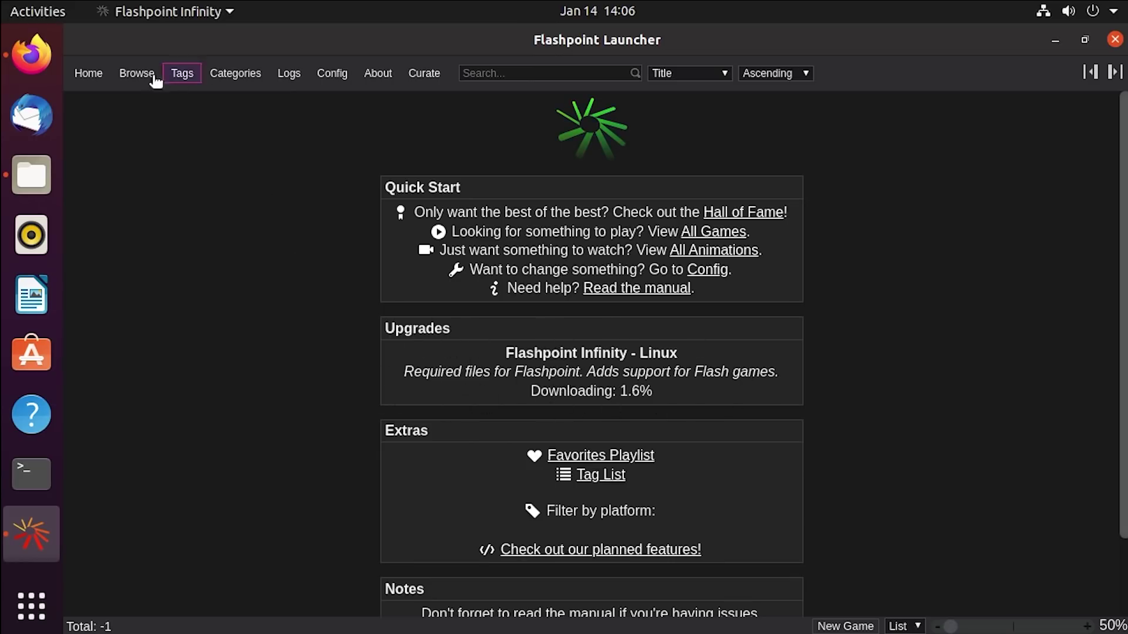
# Step: Check the Browse page during the download, return to Home, and restart the launcher to apply the upgrade
pyautogui.click(136, 83)
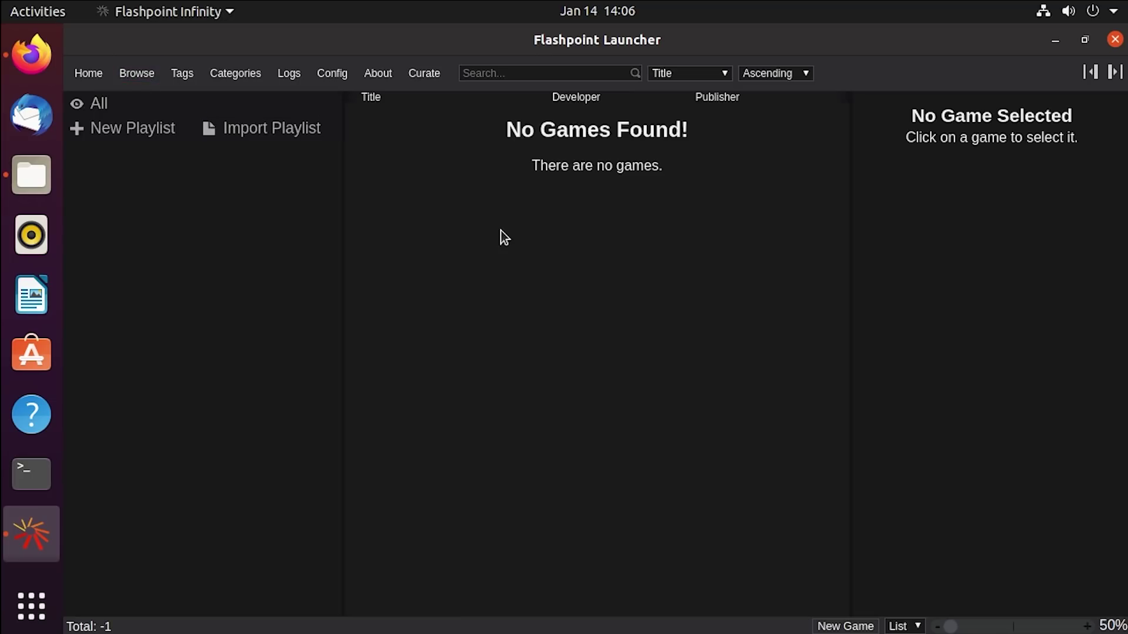
pyautogui.click(88, 73)
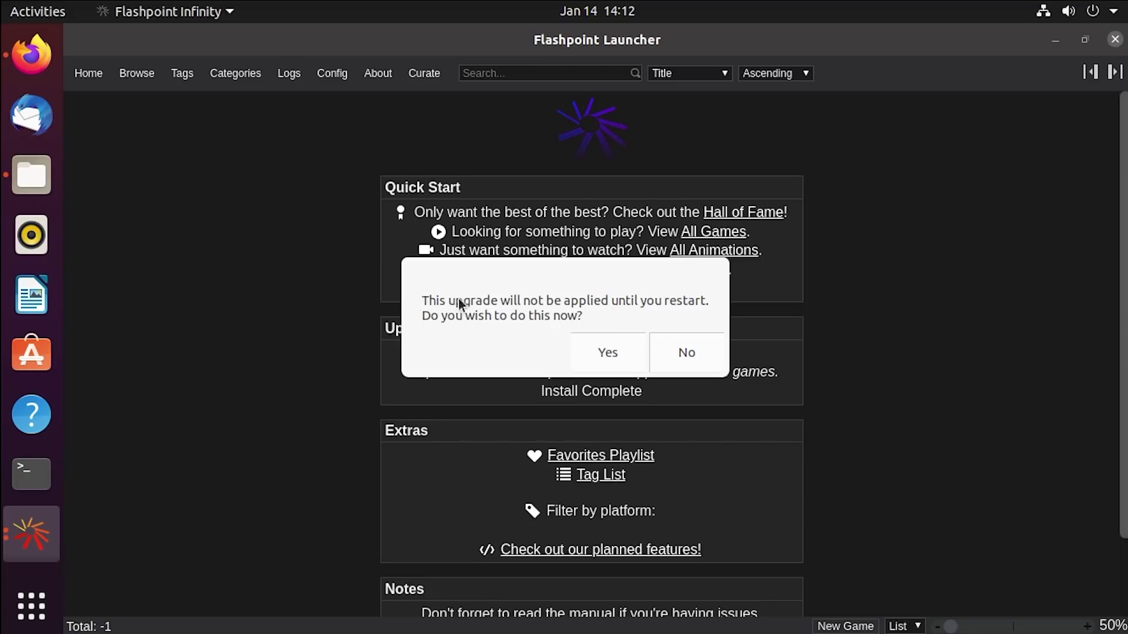
pyautogui.click(608, 353)
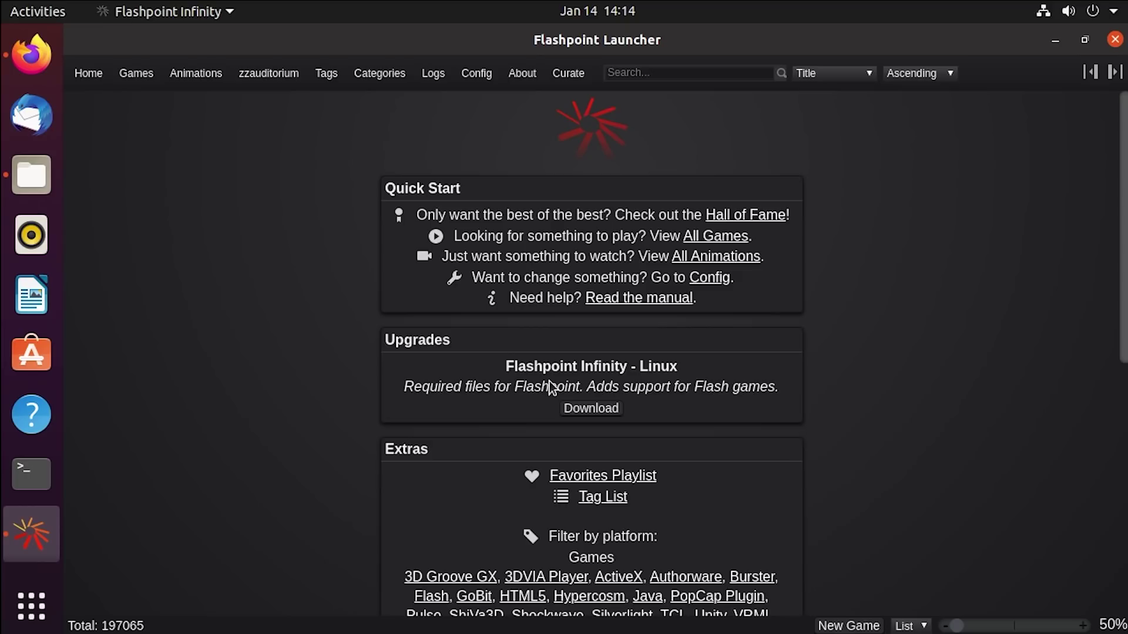
# Step: Search the games library for bloxorz, select the Bloxorz entry and launch the game
pyautogui.click(140, 67)
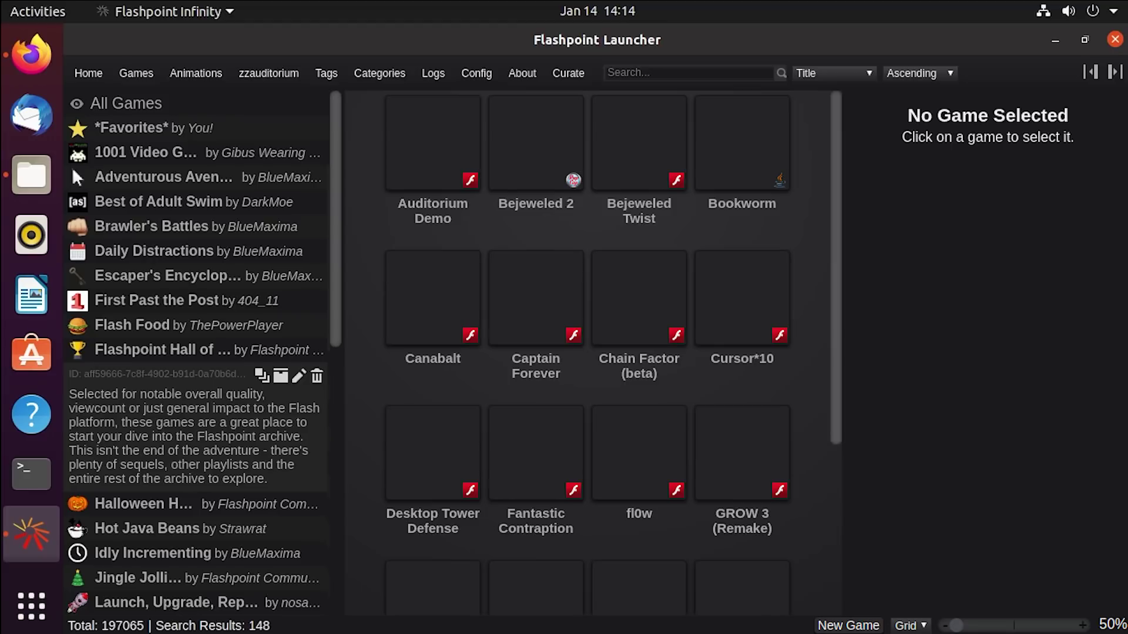
pyautogui.click(638, 74)
pyautogui.write('bloxorz')
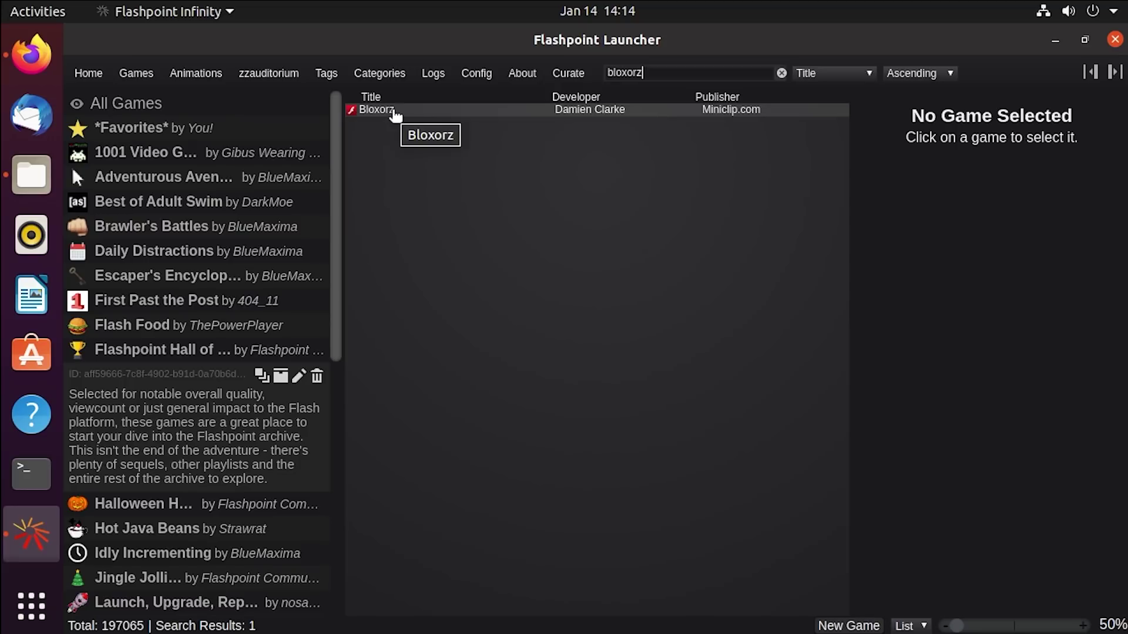
pyautogui.click(380, 111)
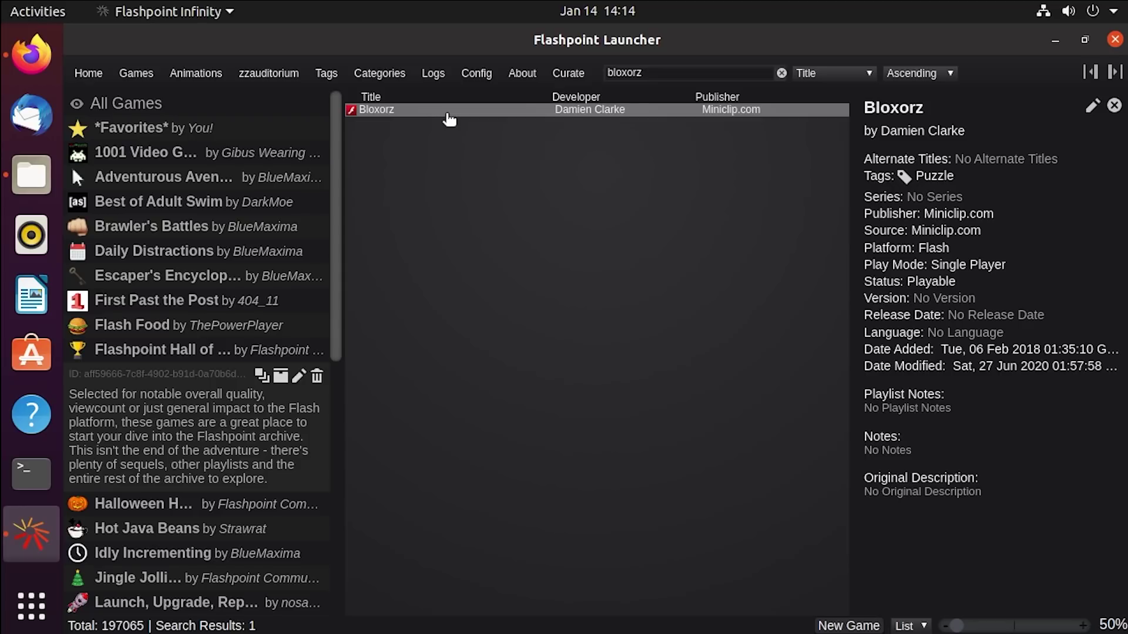
pyautogui.doubleClick(450, 111)
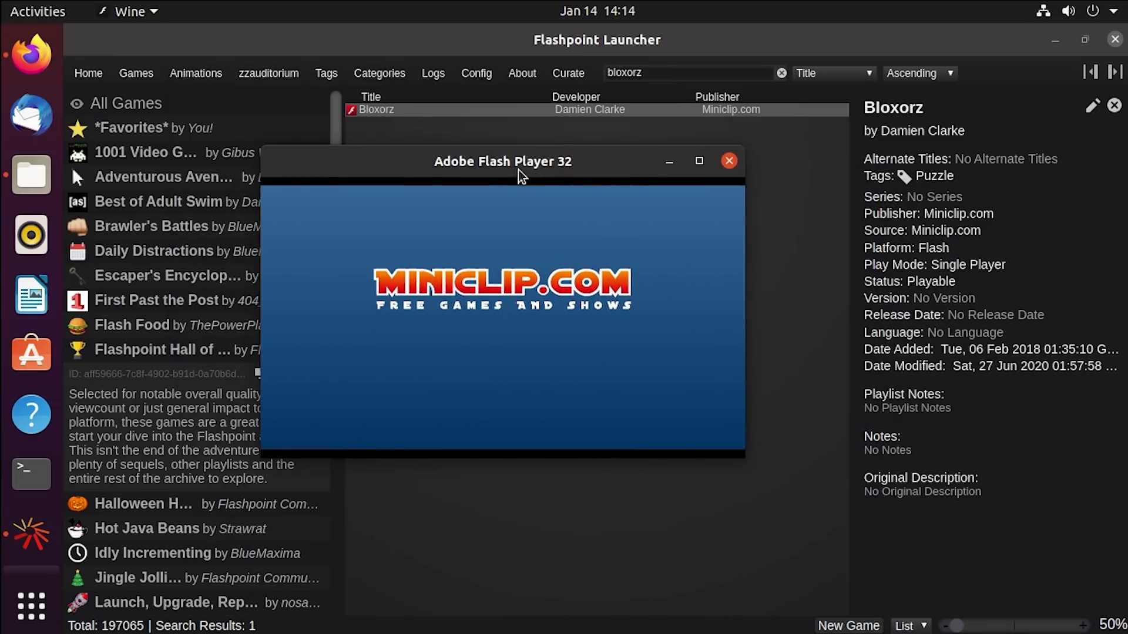
# Step: Lower the system volume, shift the Adobe Flash Player 32 window slightly, and show the Wine application menu
pyautogui.click(1070, 12)
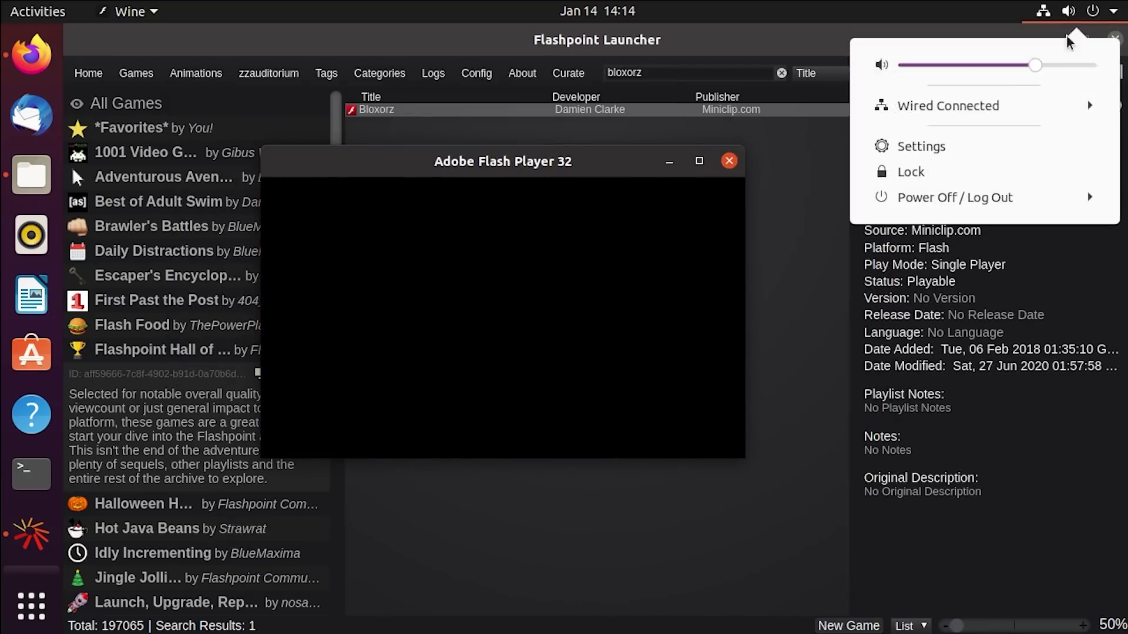
pyautogui.moveTo(1035, 64); pyautogui.dragTo(940, 65)
pyautogui.click(614, 173)
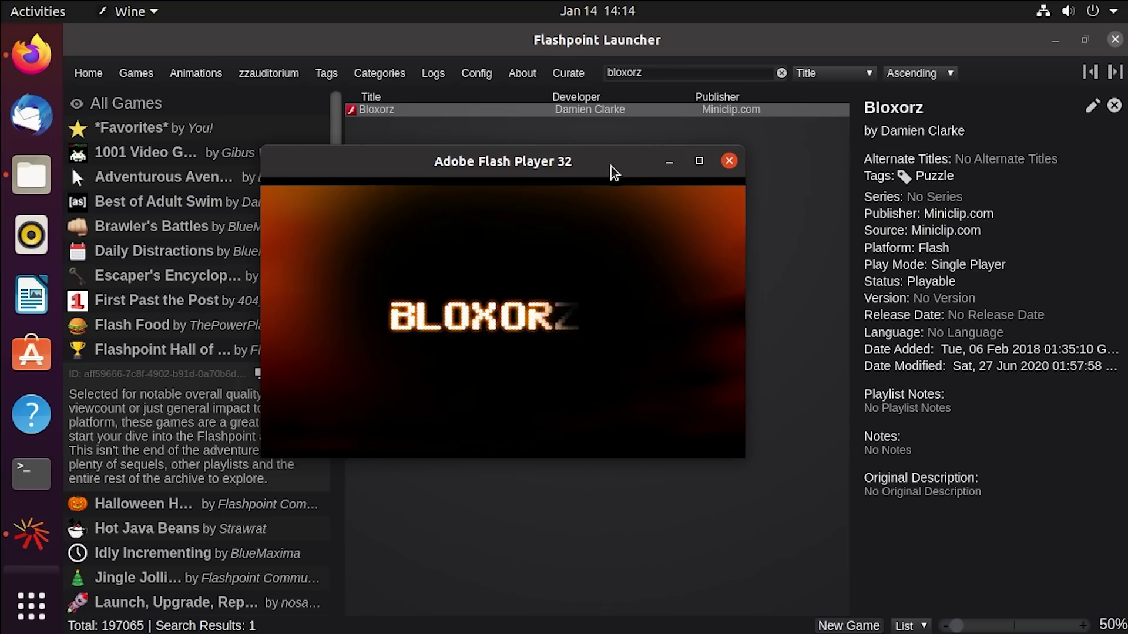
pyautogui.moveTo(614, 173); pyautogui.dragTo(642, 173)
pyautogui.click(131, 12)
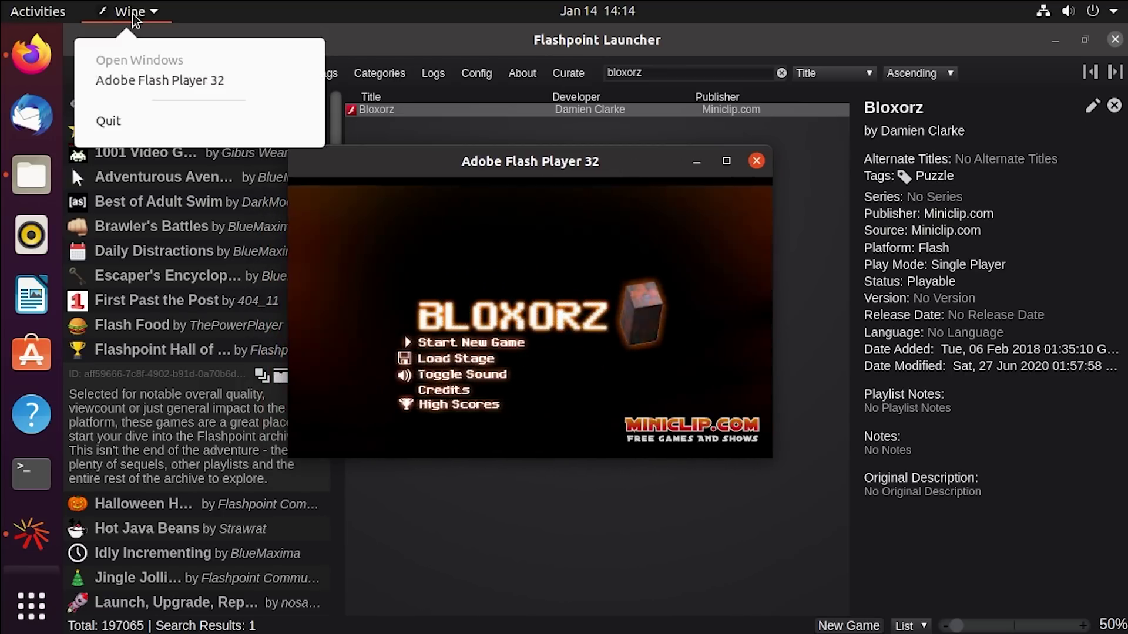
# Step: Dismiss the Wine application menu, move the Adobe Flash Player 32 window up slightly, and raise the system volume to just over half
pyautogui.click(131, 12)
pyautogui.click(131, 12)
pyautogui.click(537, 160)
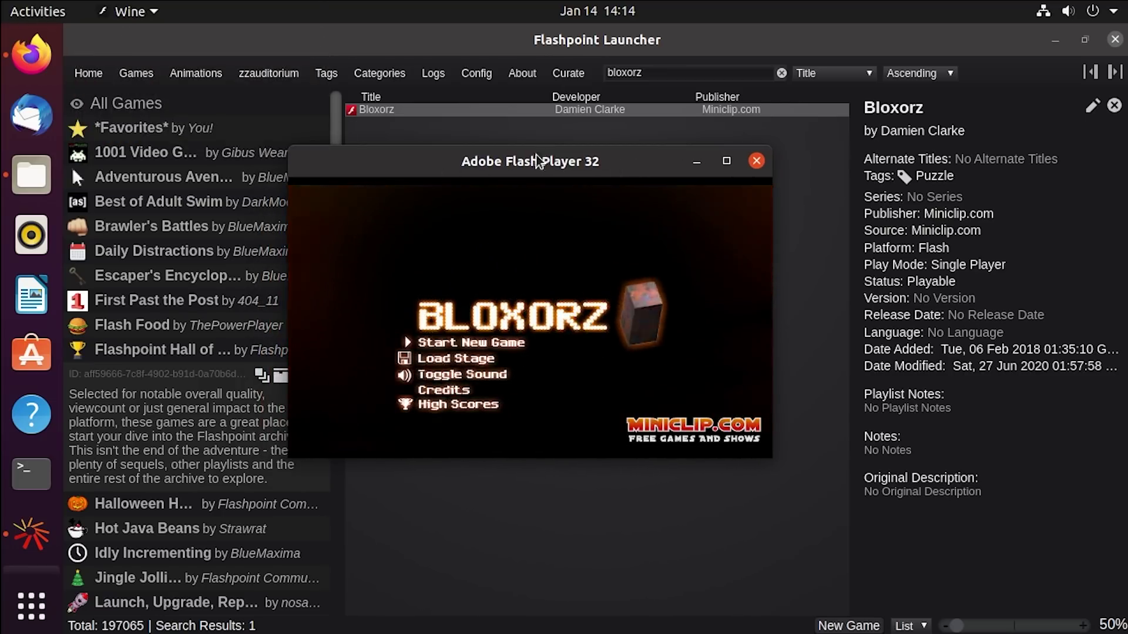
pyautogui.moveTo(538, 160); pyautogui.dragTo(547, 119)
pyautogui.click(1092, 10)
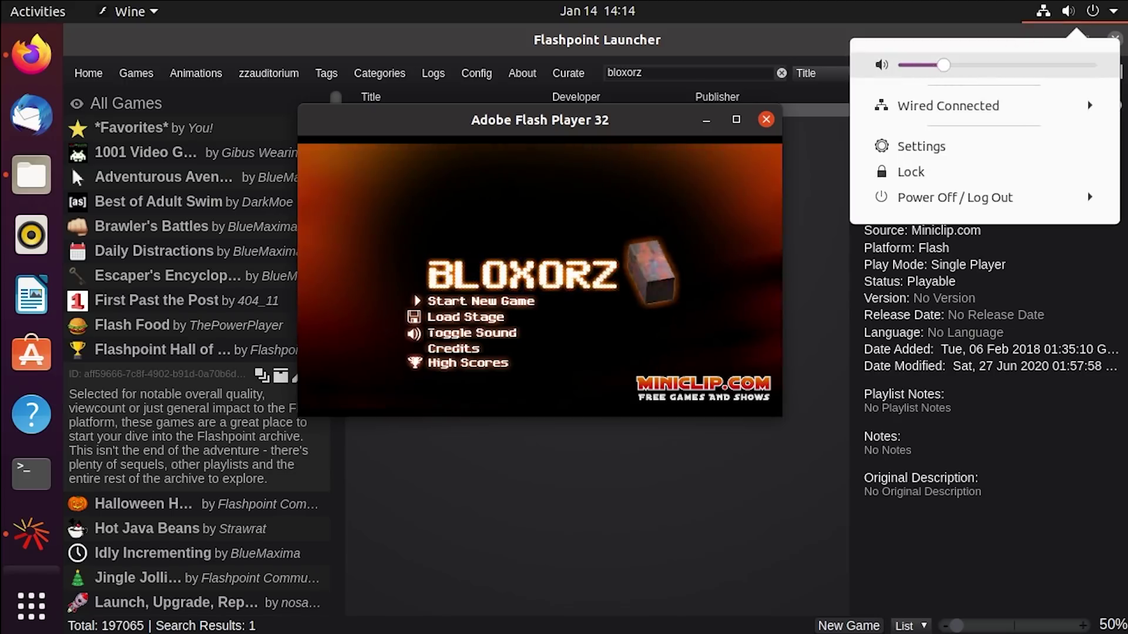
pyautogui.moveTo(943, 64); pyautogui.dragTo(1007, 65)
pyautogui.click(495, 310)
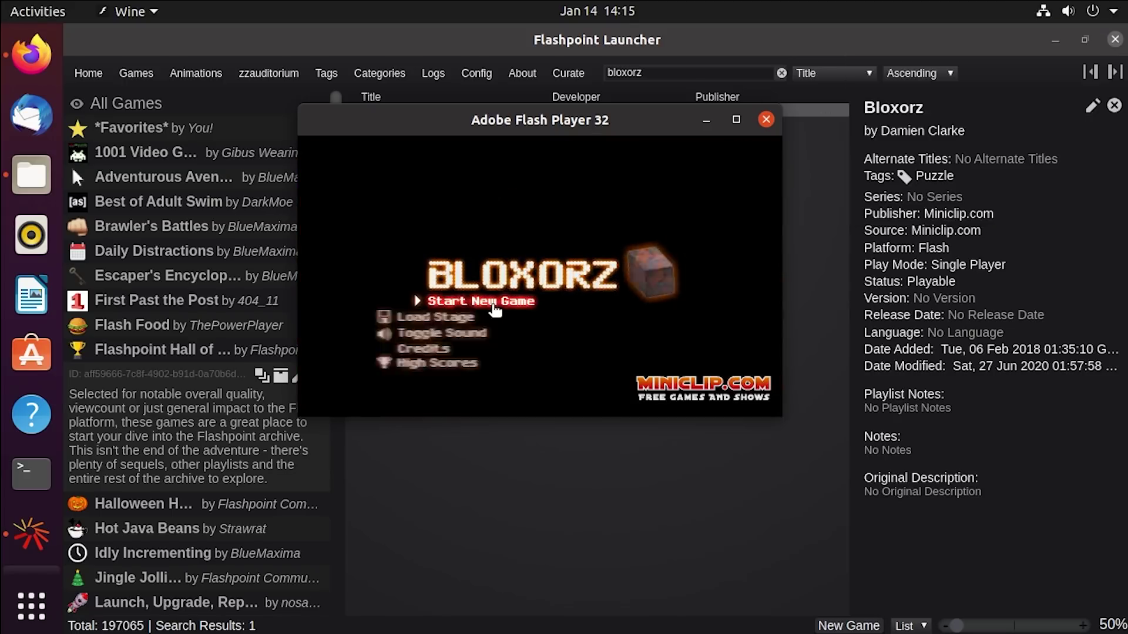
# Step: Start a new Bloxorz game, skip the instructions, and enlarge the game window to fill most of the desktop
pyautogui.click(495, 309)
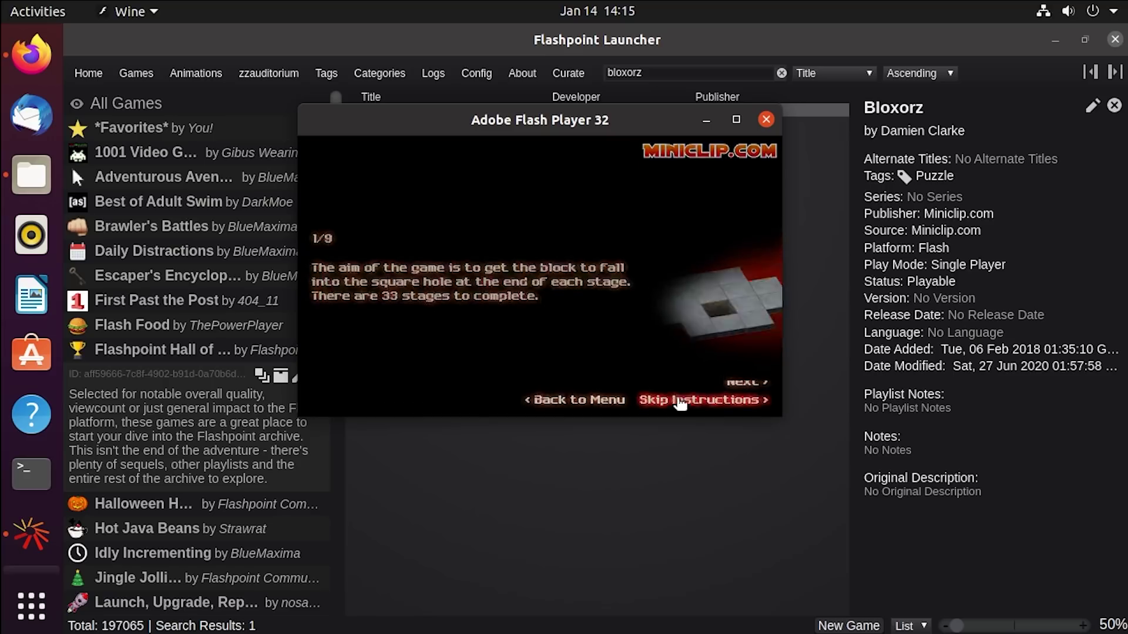
pyautogui.click(680, 404)
pyautogui.moveTo(781, 414); pyautogui.dragTo(596, 132)
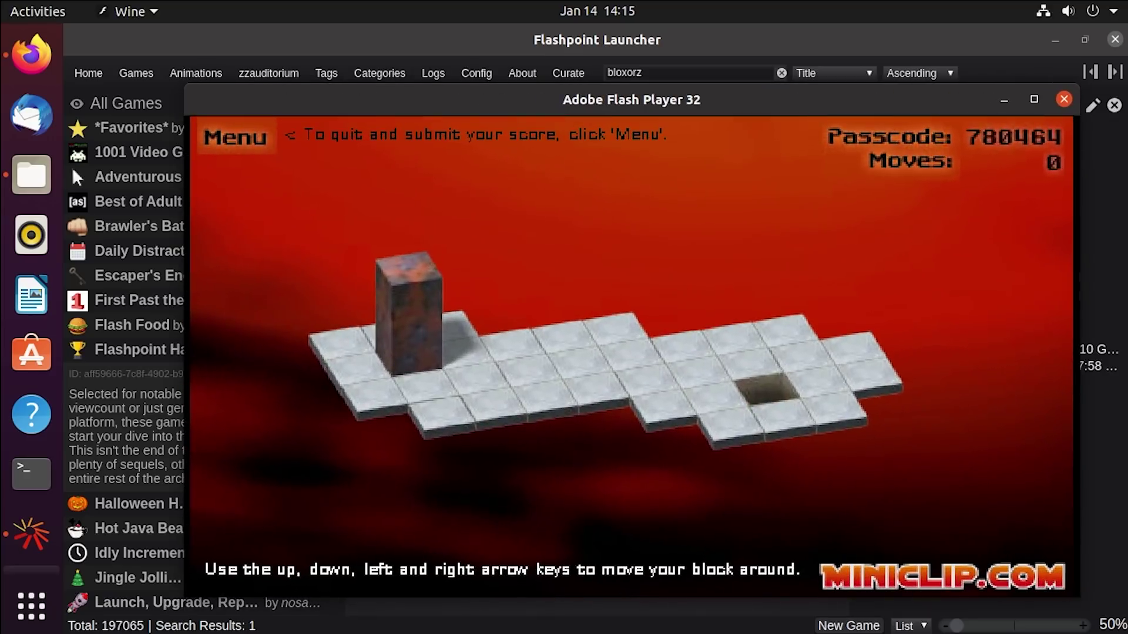
# Step: Roll the block across the first Bloxorz stage into the square hole, and close the game at stage 02
pyautogui.press('Right')
pyautogui.press('Down')
pyautogui.press('Down')
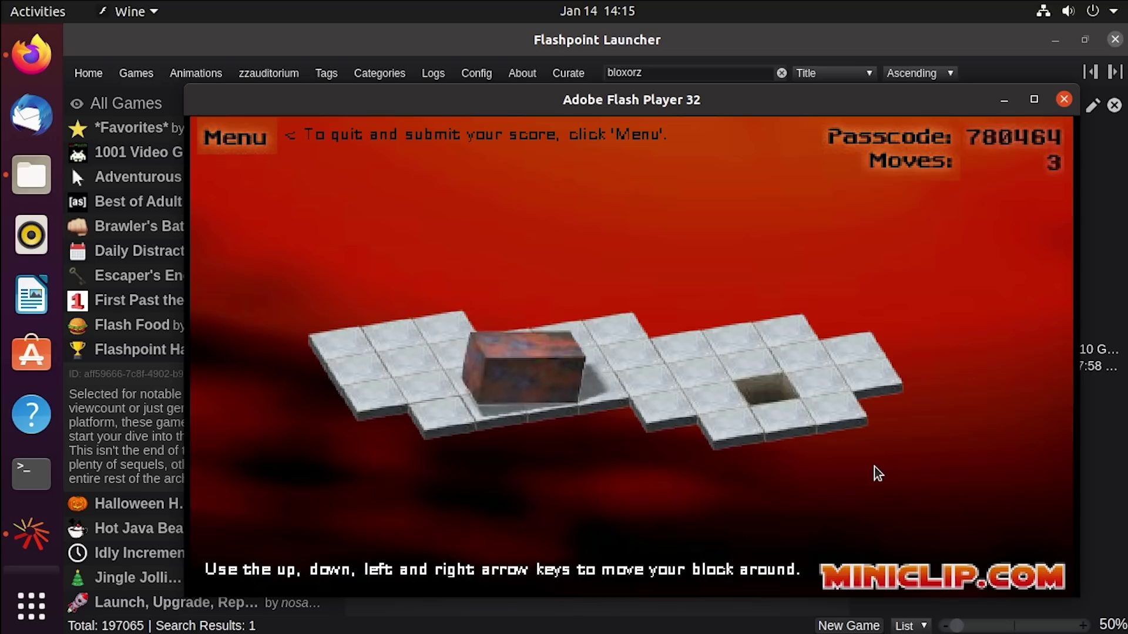
pyautogui.press('Down')
pyautogui.press('Right')
pyautogui.press('Right')
pyautogui.press('Right')
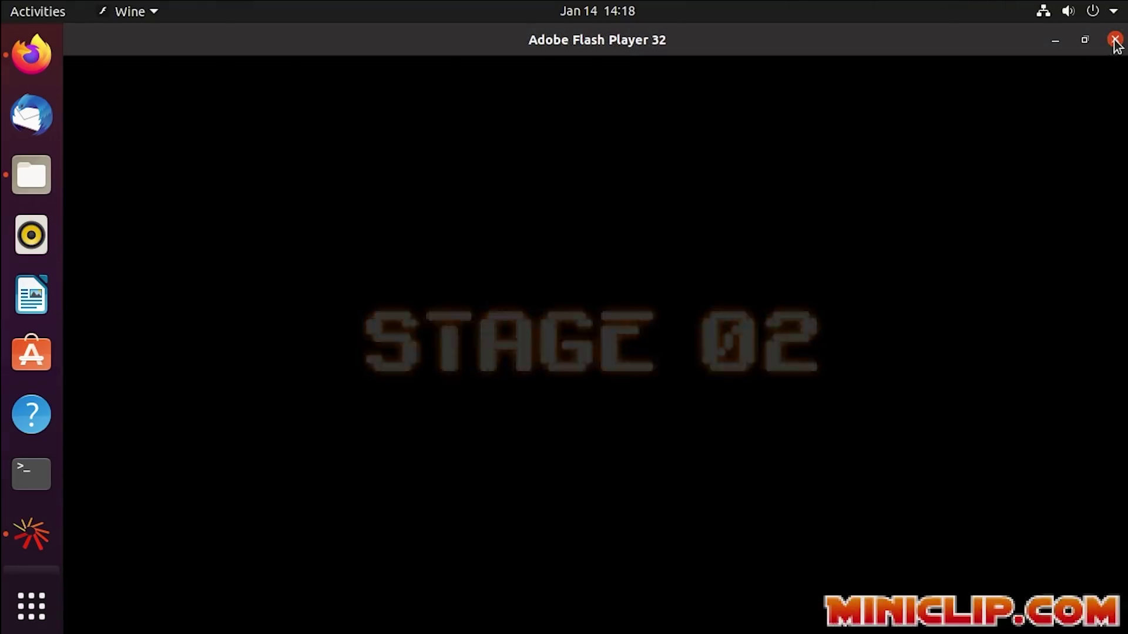
pyautogui.click(1112, 38)
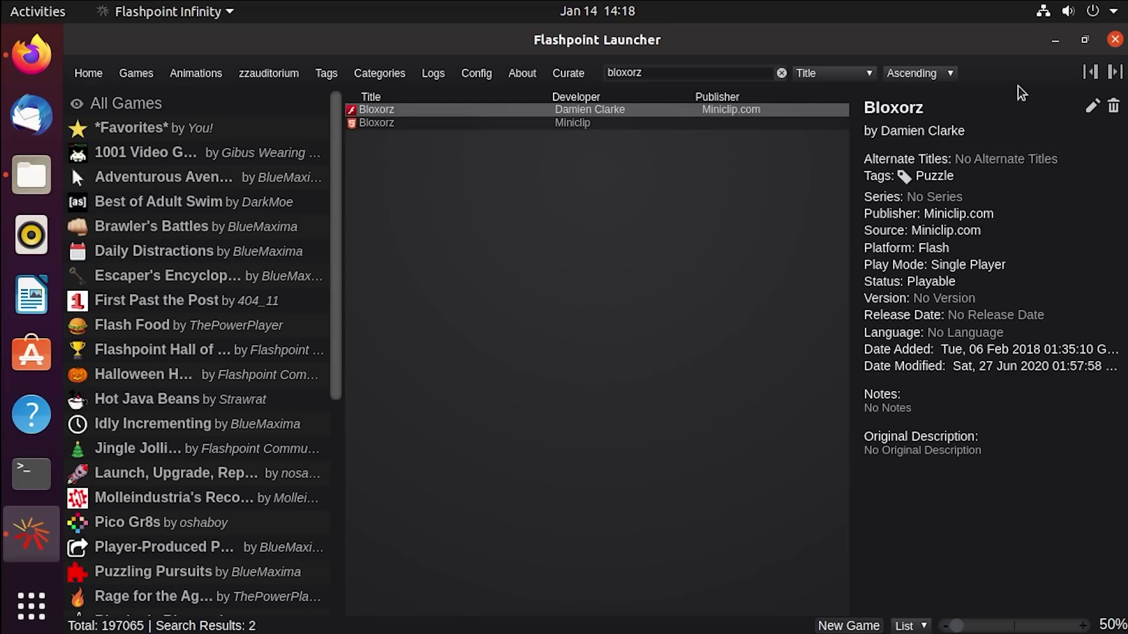
# Step: Turn off the wired network connection and clear the game selection in the launcher
pyautogui.click(1047, 17)
pyautogui.click(1029, 116)
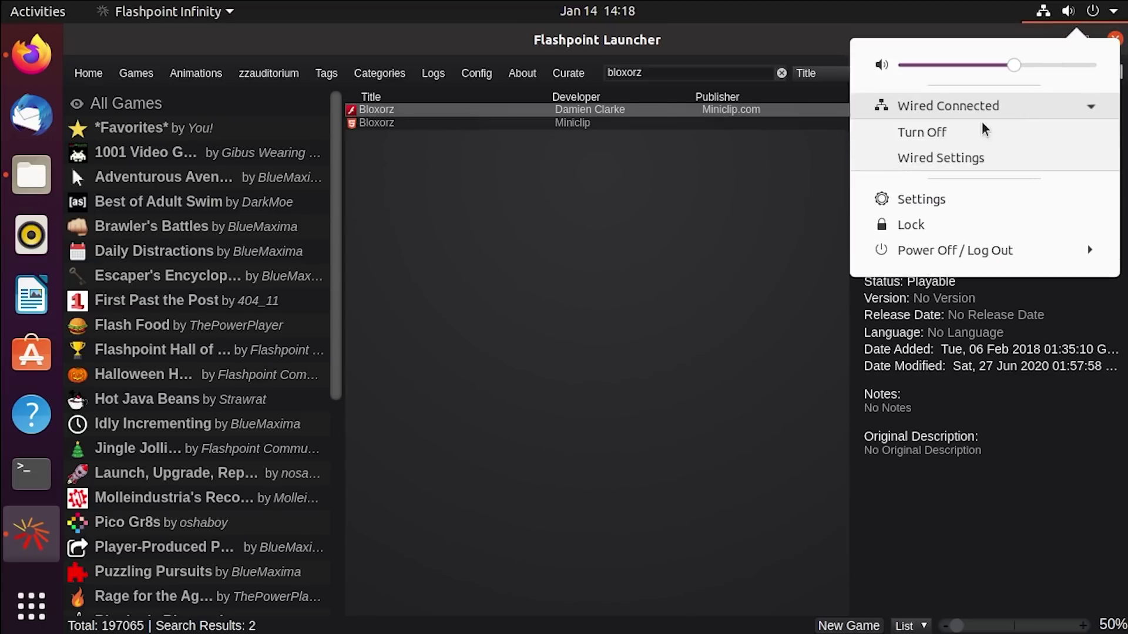
pyautogui.click(982, 127)
pyautogui.click(651, 246)
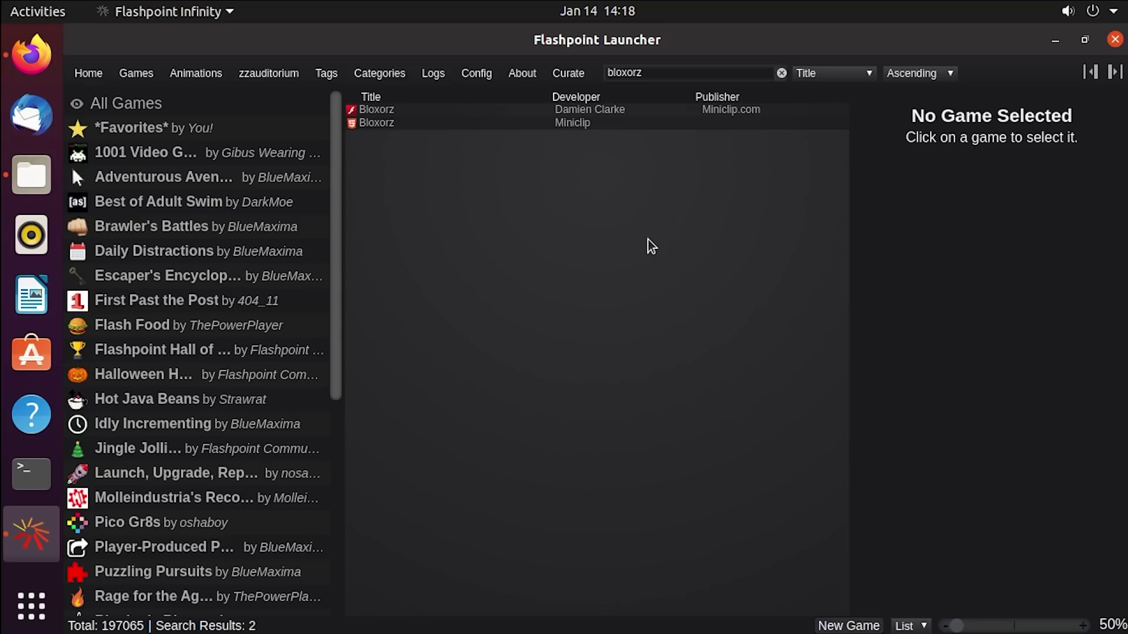
# Step: Launch the Flash version of Bloxorz from the search results and shift its window up slightly
pyautogui.click(377, 115)
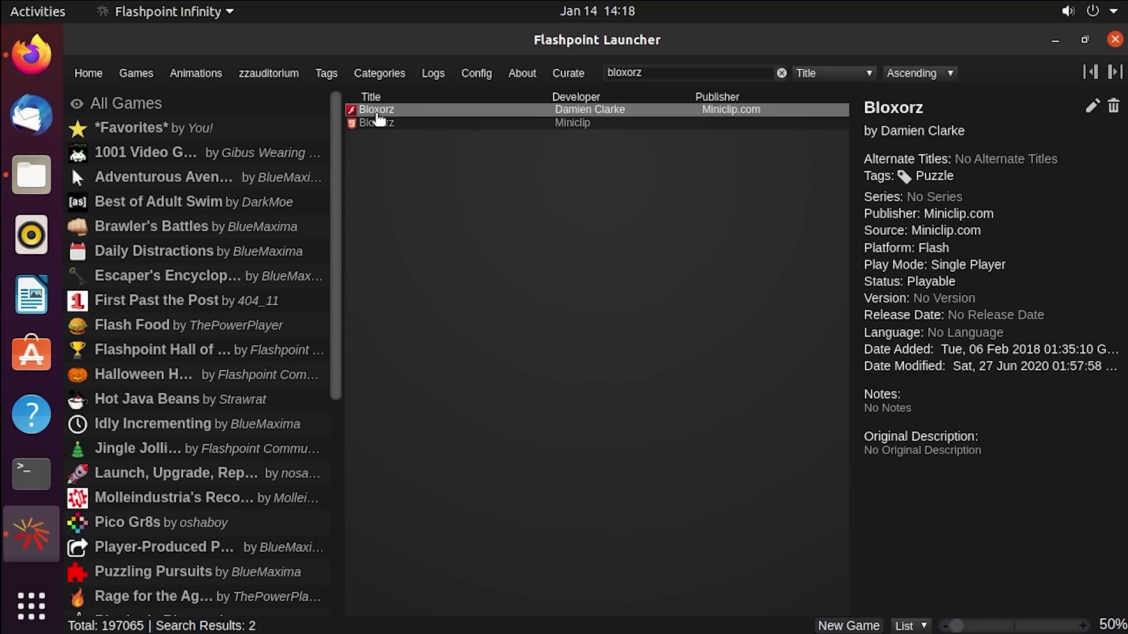
pyautogui.doubleClick(377, 116)
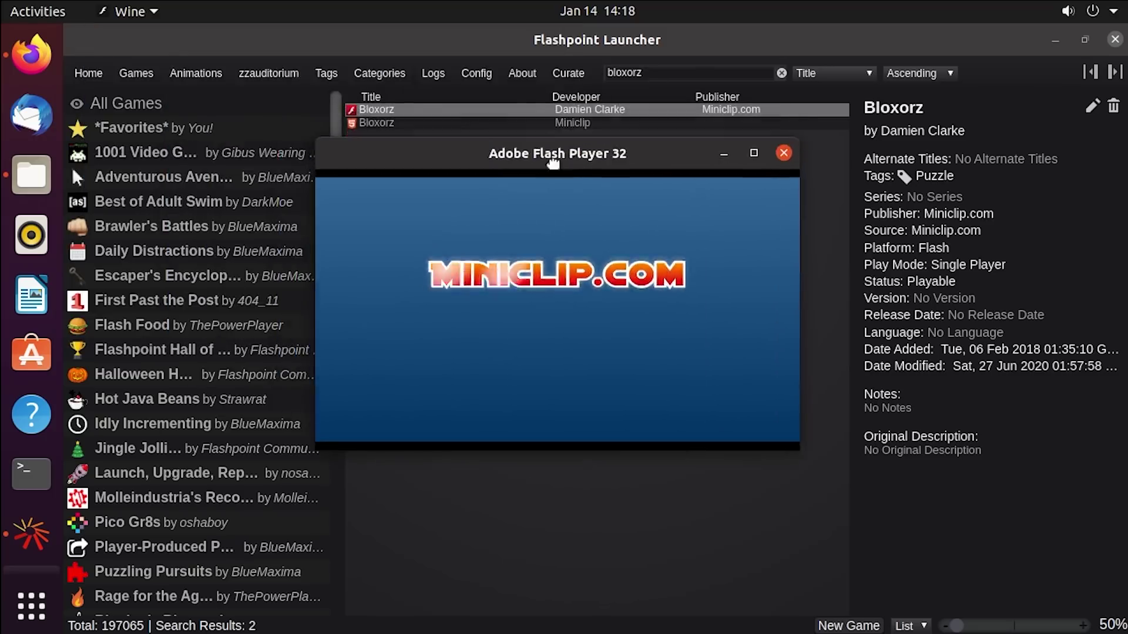
pyautogui.moveTo(552, 163); pyautogui.dragTo(545, 138)
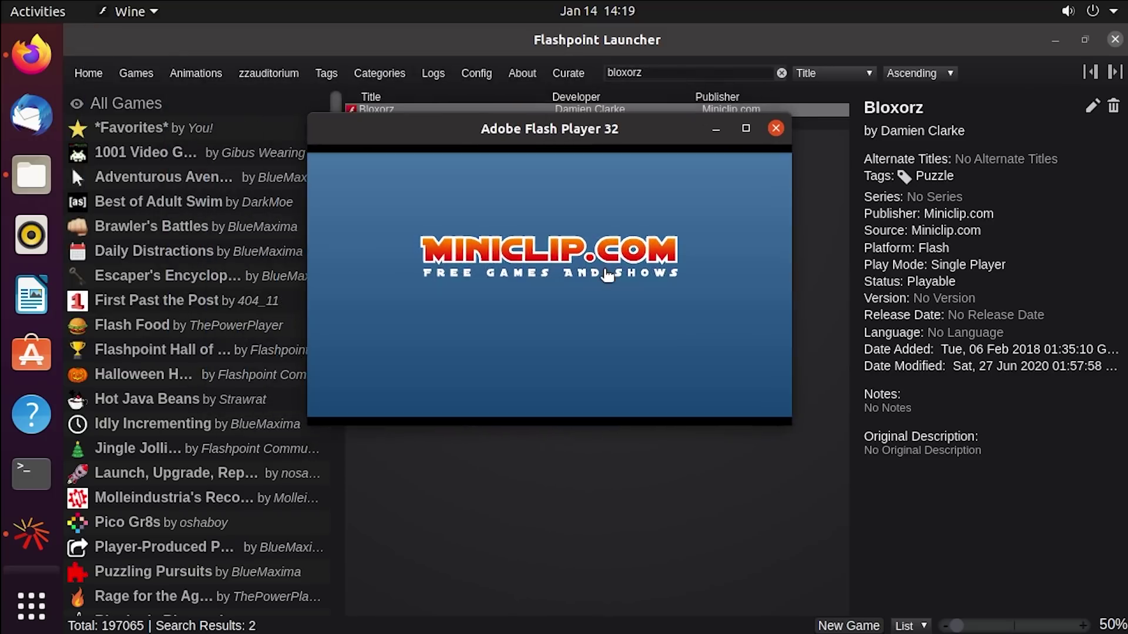
# Step: Try the game's Miniclip link while offline, close its browser tab, and minimize Firefox
pyautogui.click(776, 128)
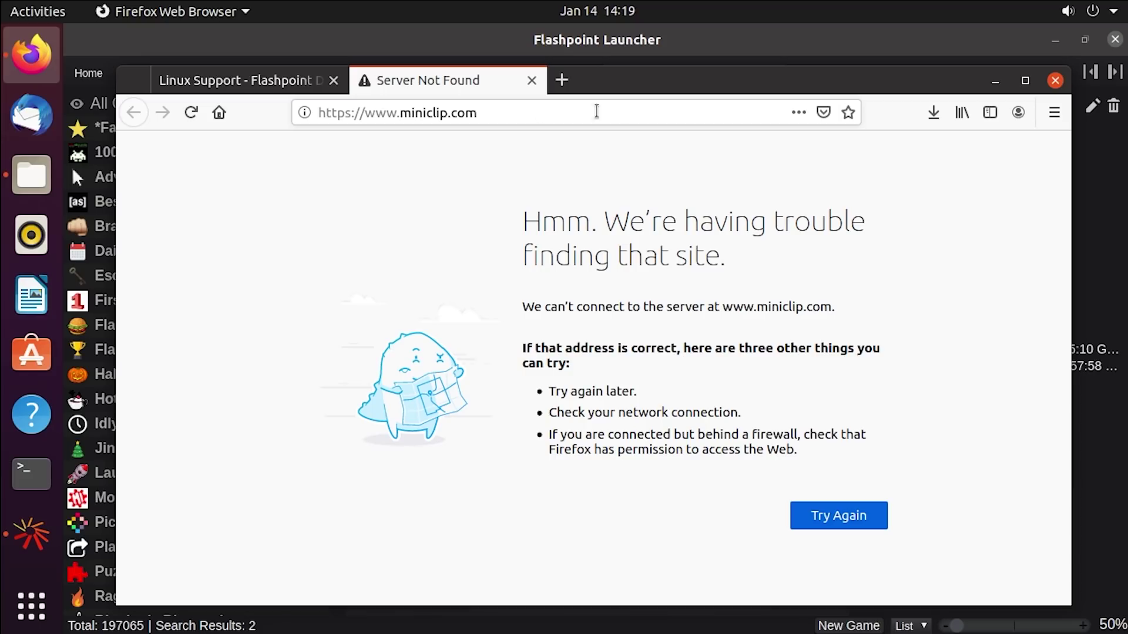
pyautogui.moveTo(687, 83); pyautogui.dragTo(710, 84)
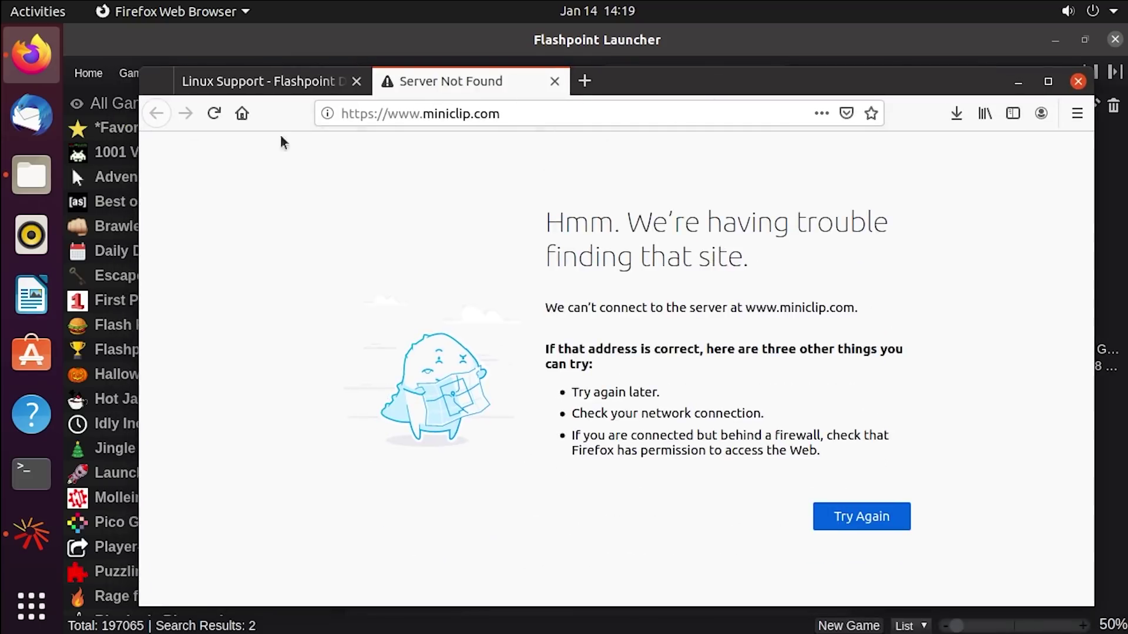
pyautogui.click(555, 86)
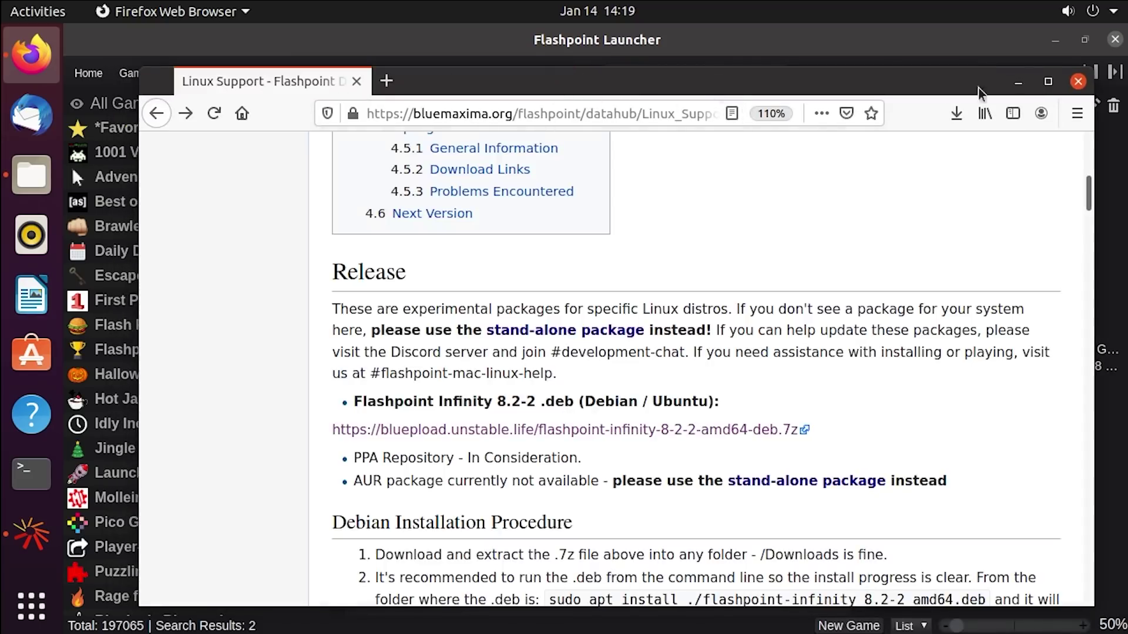
pyautogui.click(1018, 81)
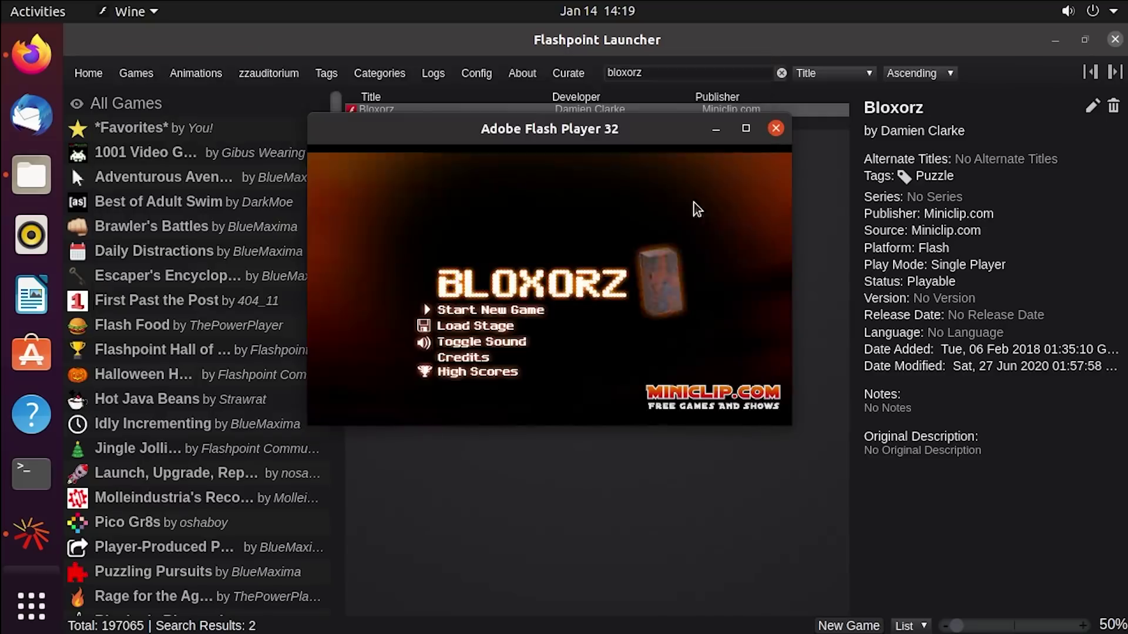
# Step: Close the Bloxorz game and turn the wired network connection back on
pyautogui.click(775, 128)
pyautogui.click(664, 187)
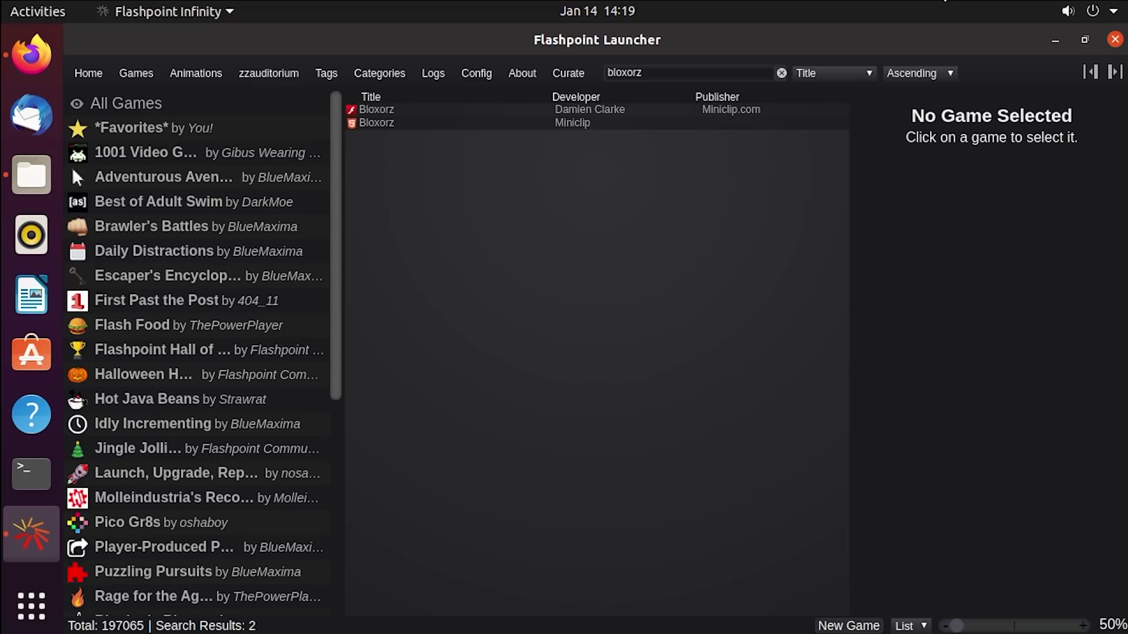
pyautogui.click(1070, 15)
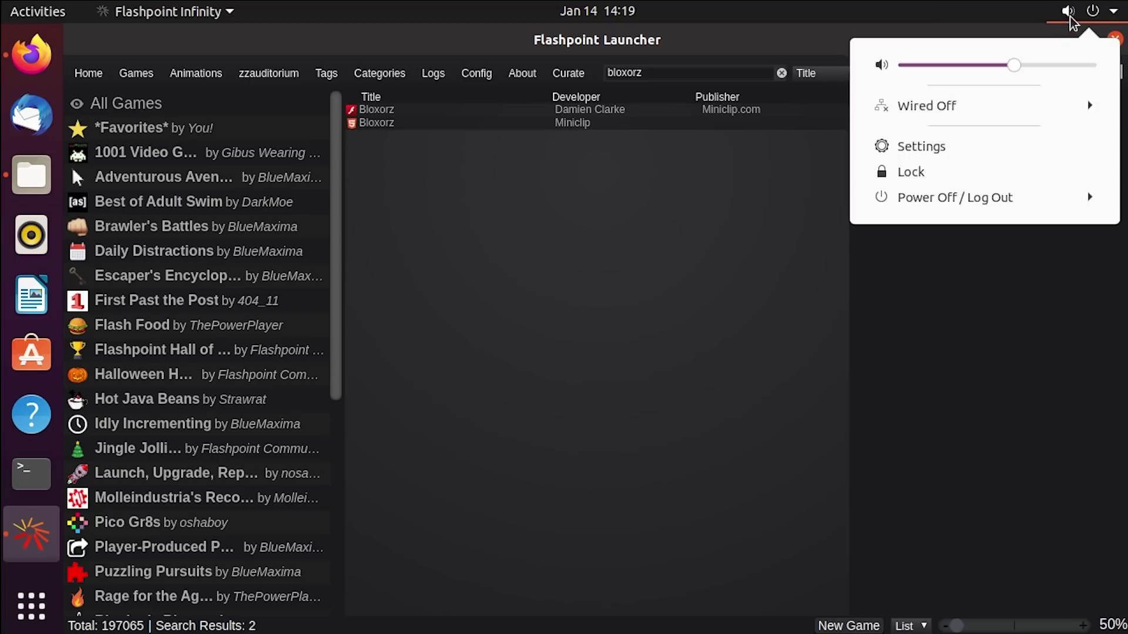
pyautogui.click(925, 106)
pyautogui.click(920, 129)
# Step: Search the games library for windows rg, select the Windows RG entry, and launch it
pyautogui.doubleClick(639, 75)
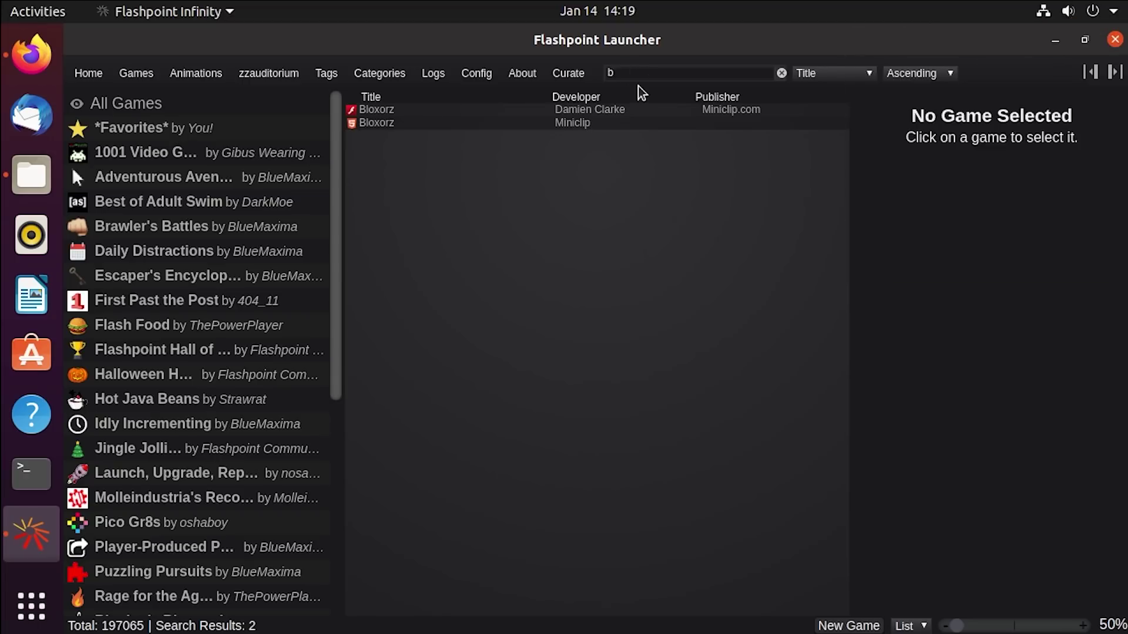
pyautogui.write('windows rg')
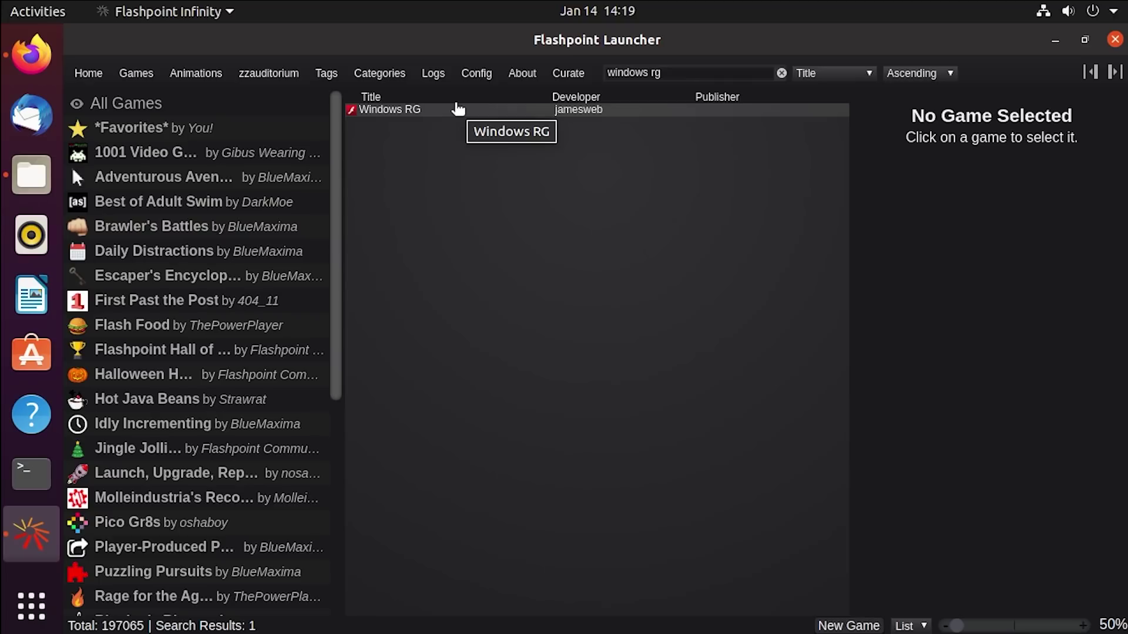
pyautogui.click(457, 110)
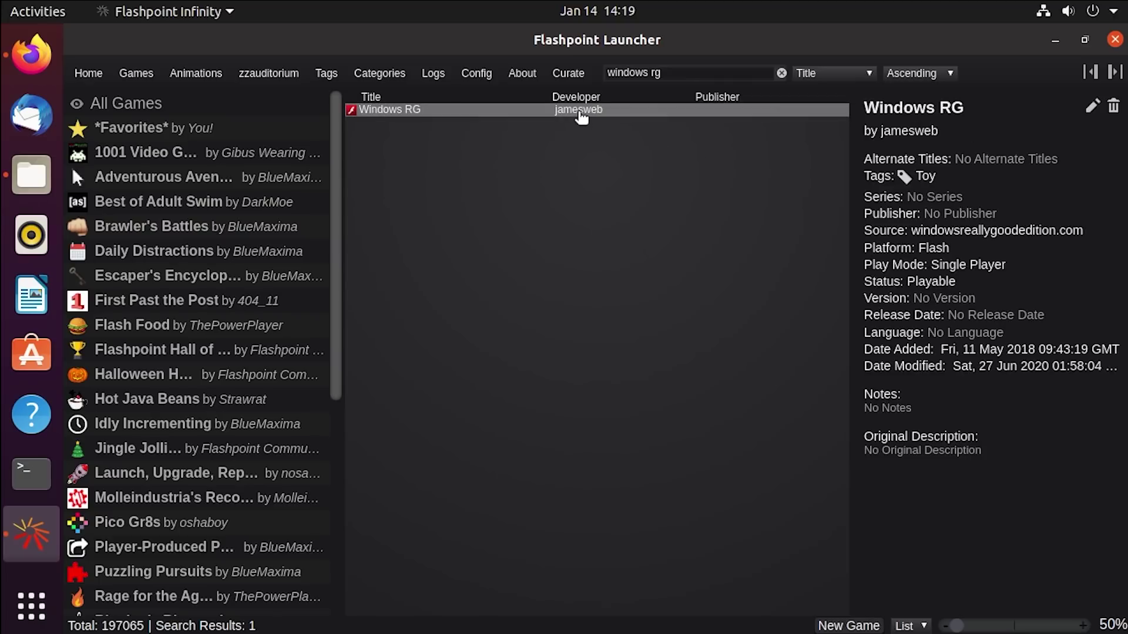
pyautogui.doubleClick(580, 112)
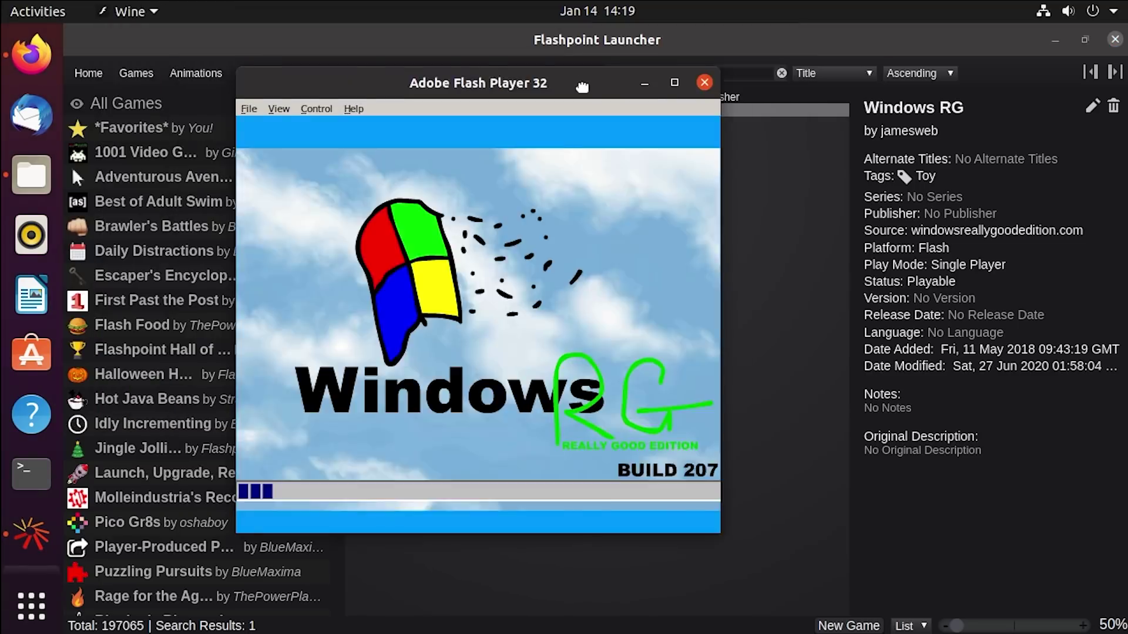
# Step: Reposition the Windows RG player window, open the Start menu inside the game, and close the game
pyautogui.moveTo(571, 91); pyautogui.dragTo(625, 76)
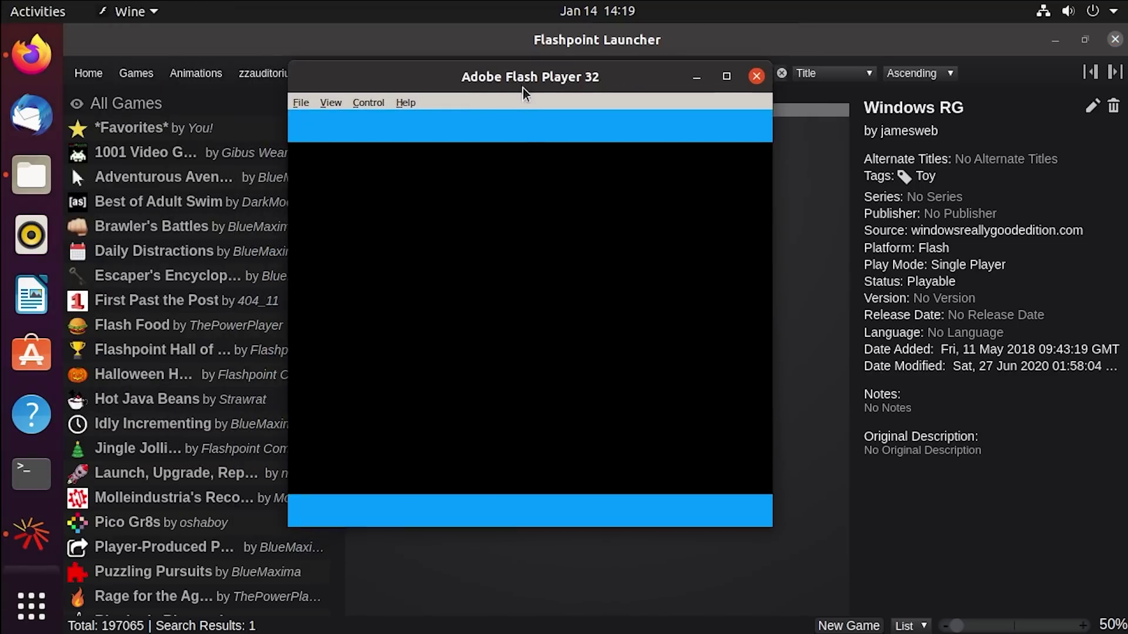
pyautogui.moveTo(526, 88); pyautogui.dragTo(564, 96)
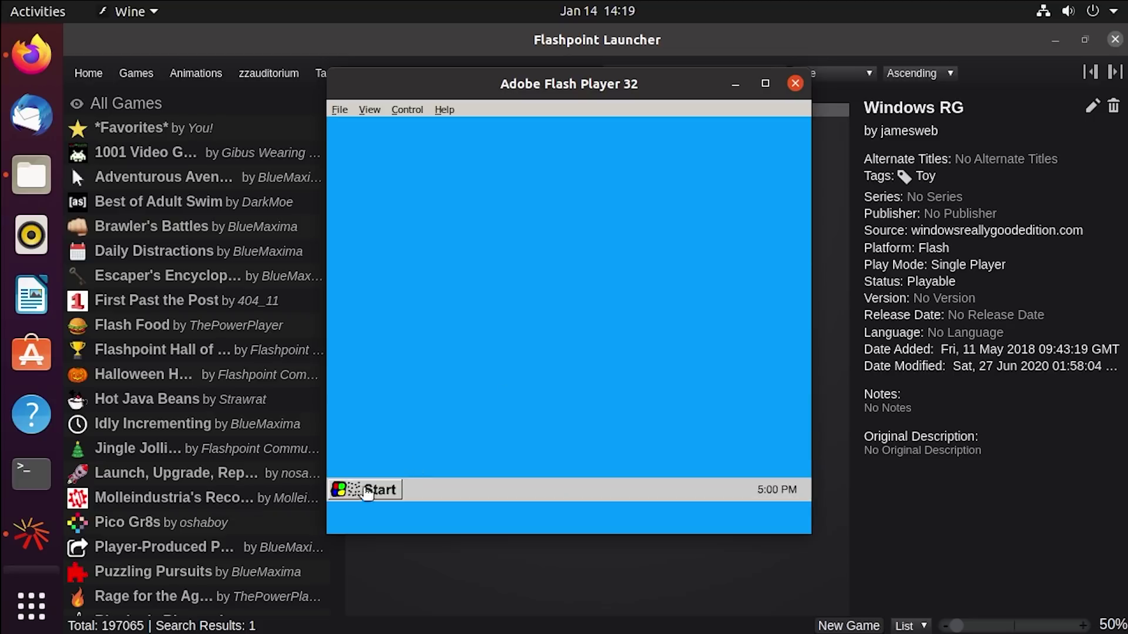
pyautogui.click(354, 495)
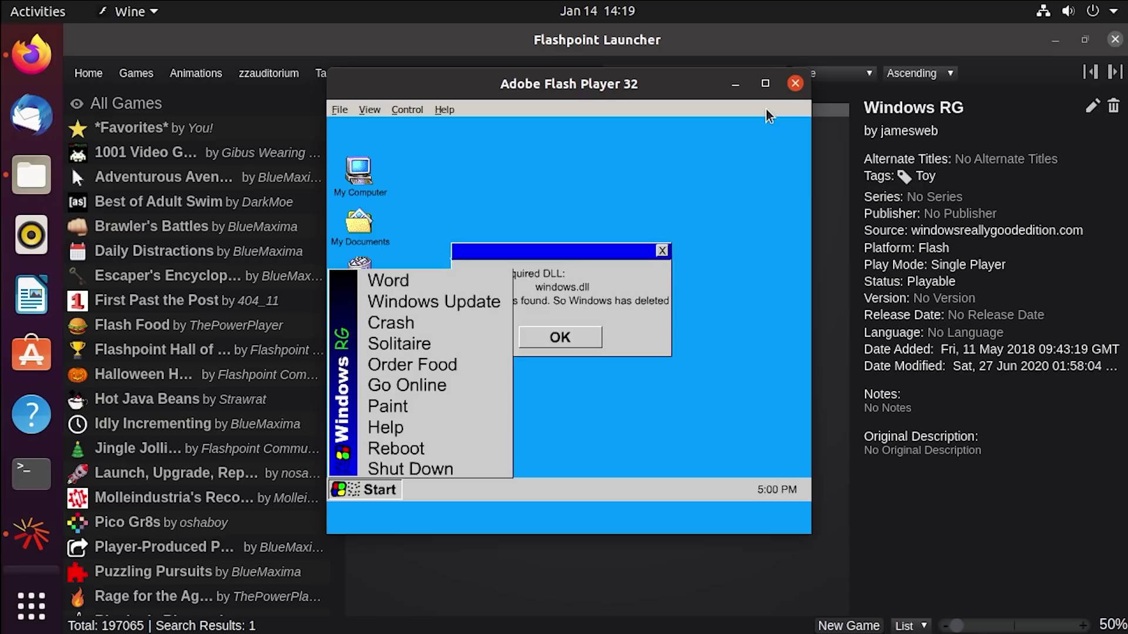
pyautogui.click(797, 86)
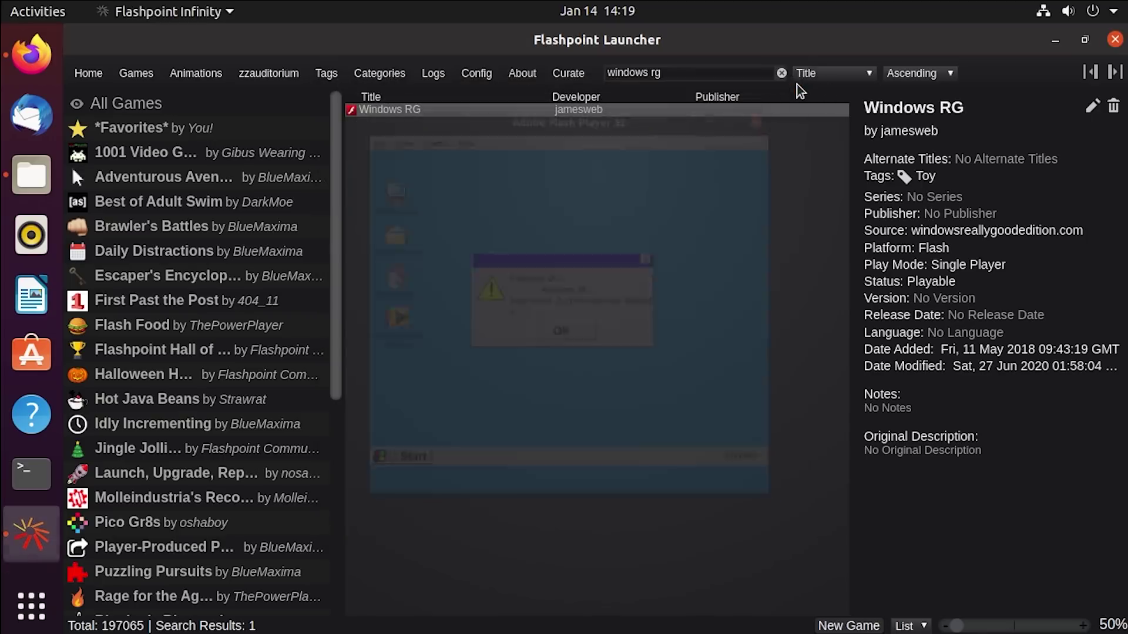
pyautogui.click(666, 246)
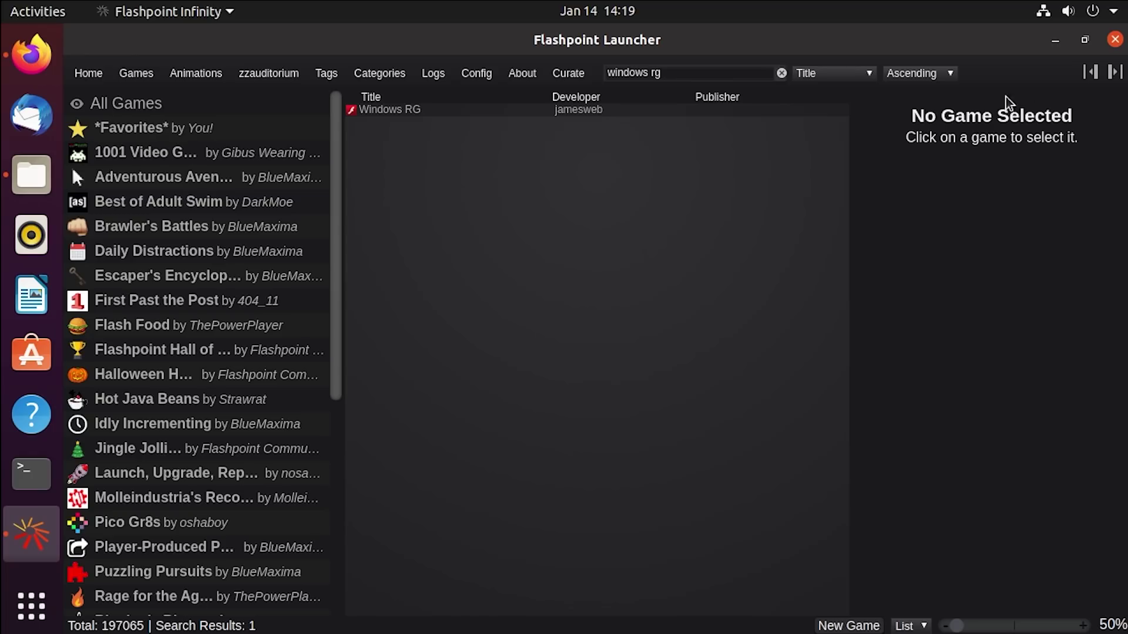
# Step: Restore the Flashpoint Launcher from maximized to a smaller window and close it
pyautogui.click(1084, 39)
pyautogui.moveTo(645, 95); pyautogui.dragTo(639, 97)
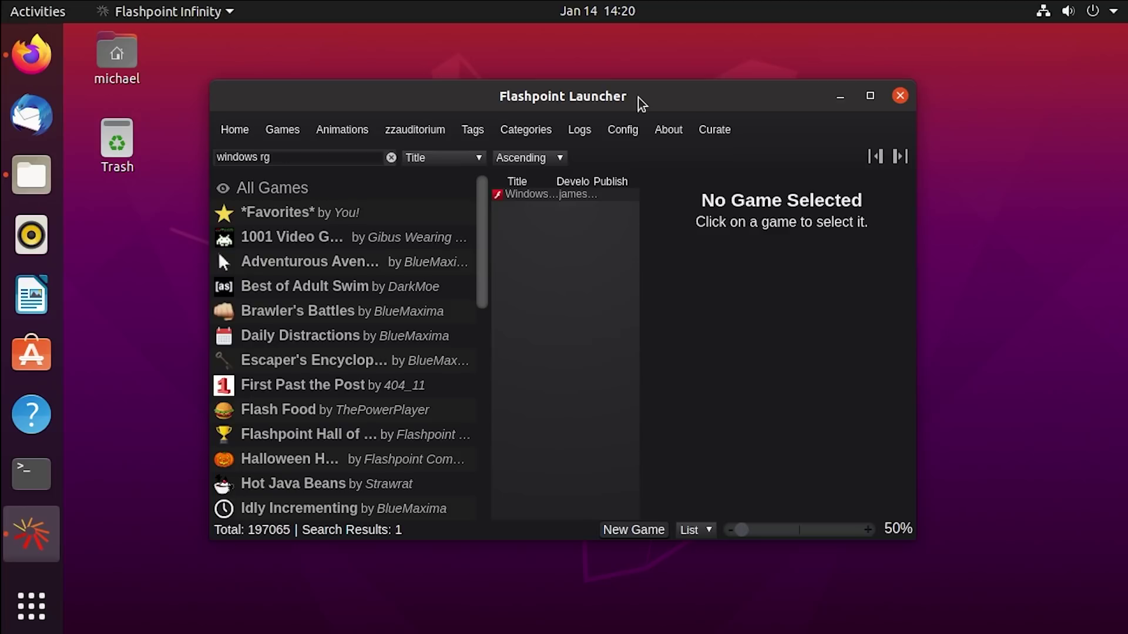
pyautogui.click(899, 96)
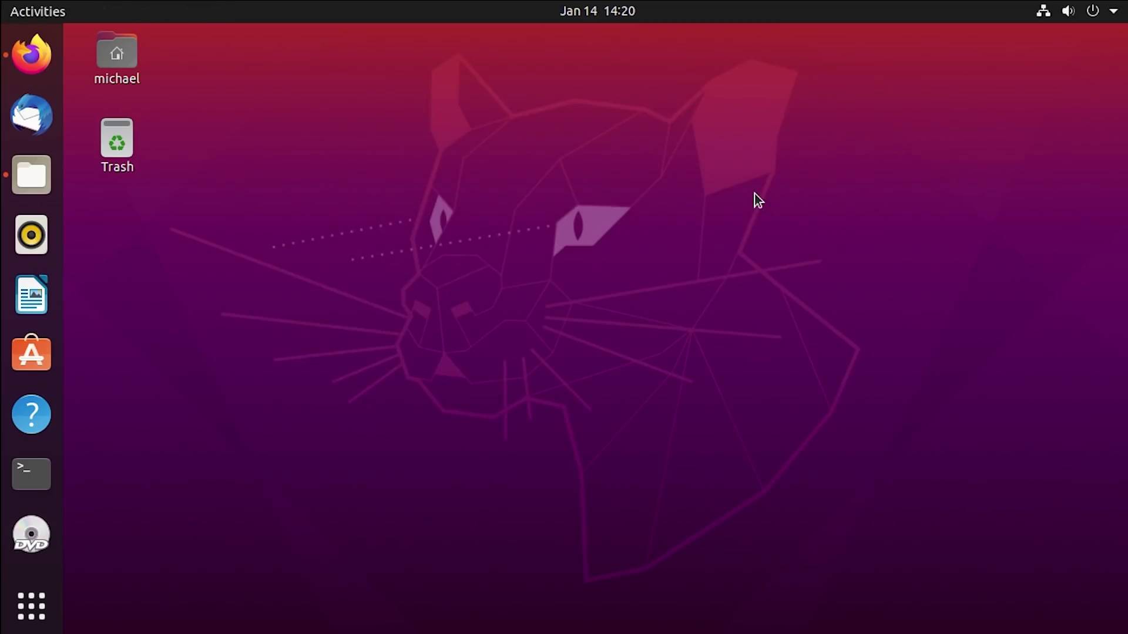